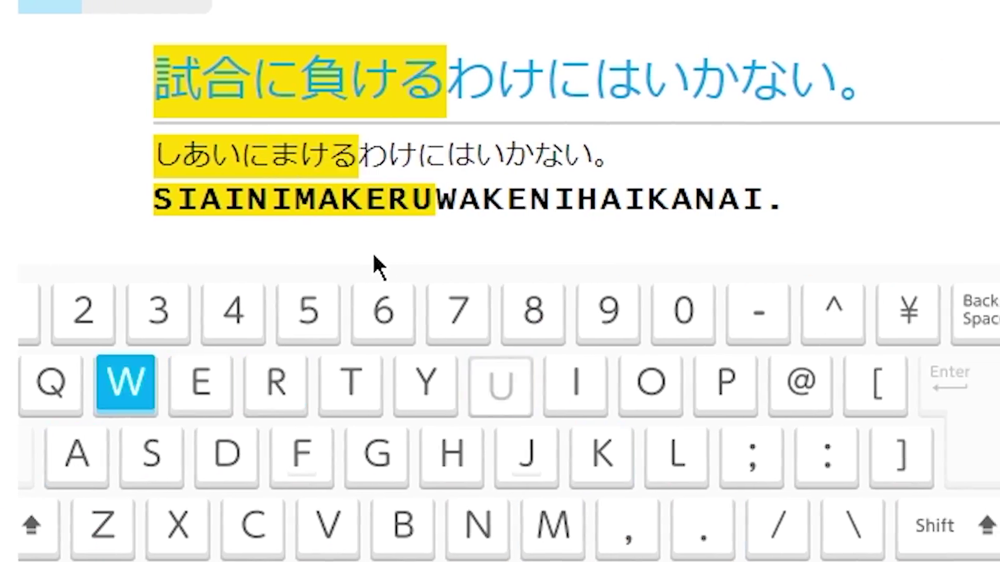
Step: Type the drill words 負けるわけにはいかない, 関する, 大統領, キャベツ and 仕留める, reaching ところで
type("nihai")
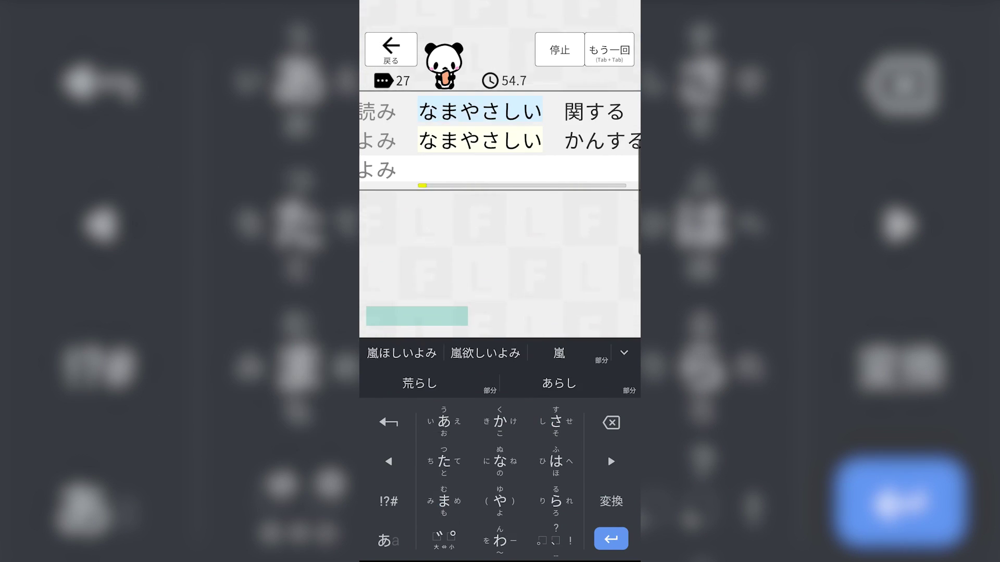
type("かんするだいとうりょうきゃ")
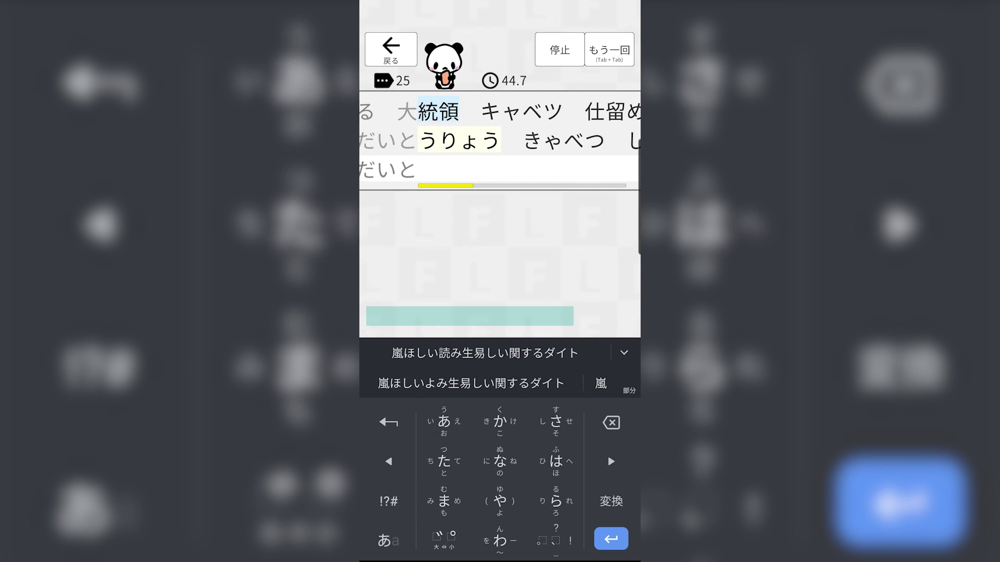
type("べつしとめるところ")
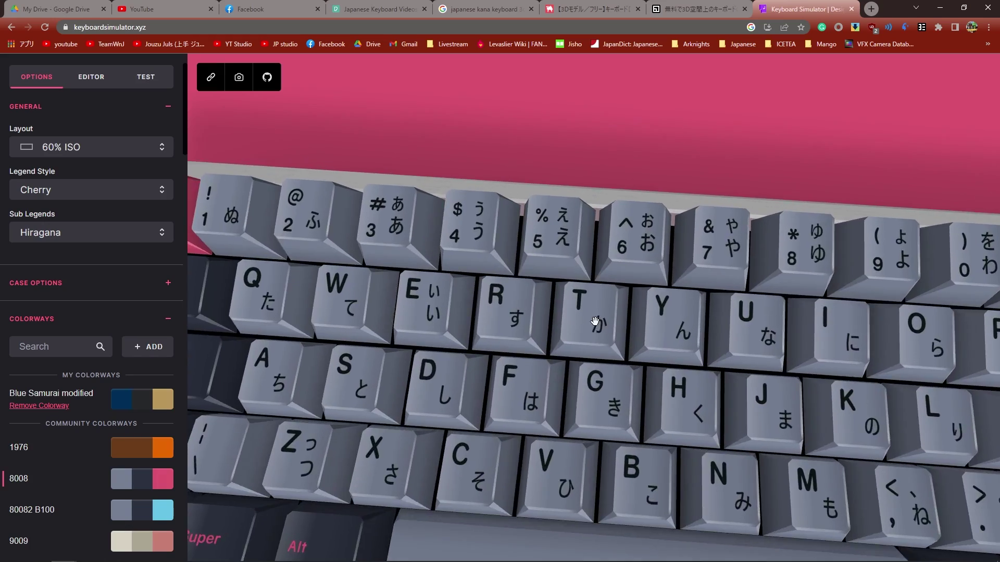
Step: Zoom into the 3D keyboard and pan toward the D–N keys to view the hiragana legends
scroll(595, 321, "up", 5)
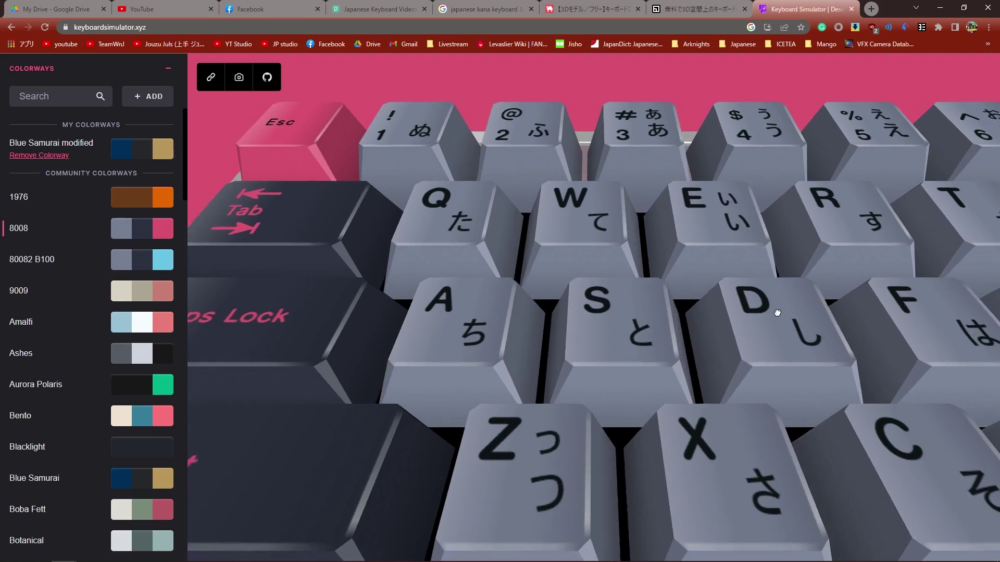
left_click_drag(777, 313, 576, 263)
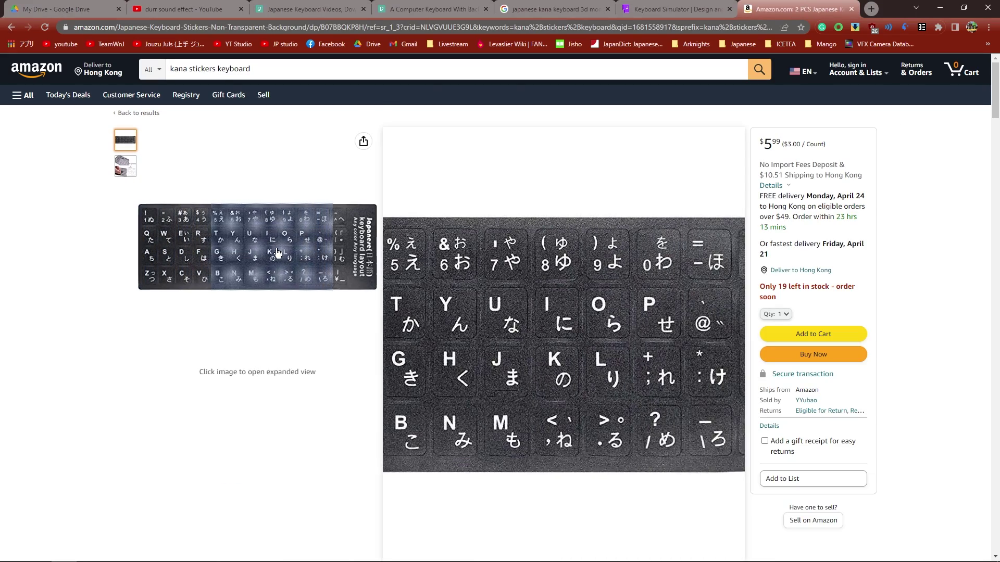
Step: Browse the kana sticker listing, video and ASCII survey article, then rotate the 3D keyboard
mouse_move(125, 166)
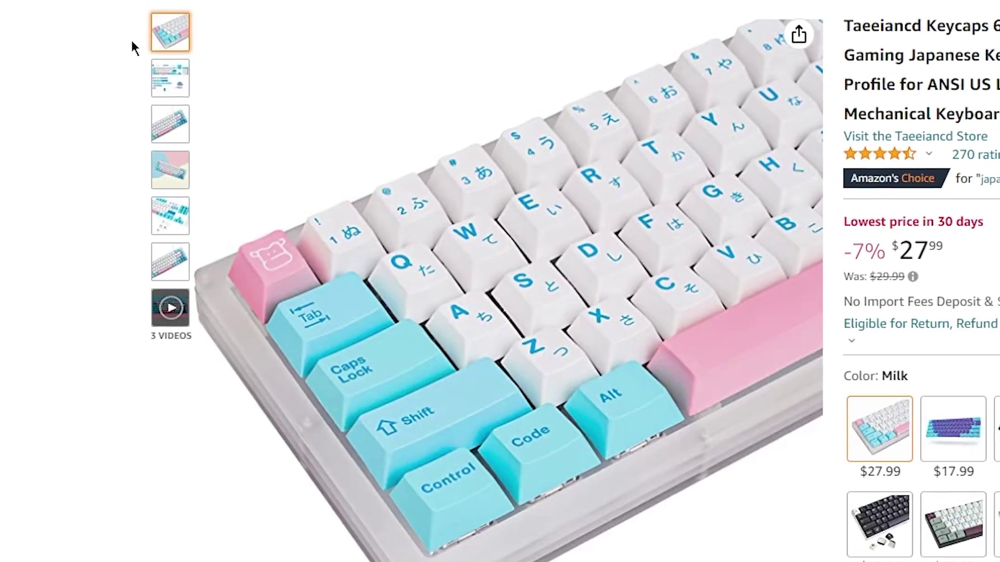
mouse_move(156, 107)
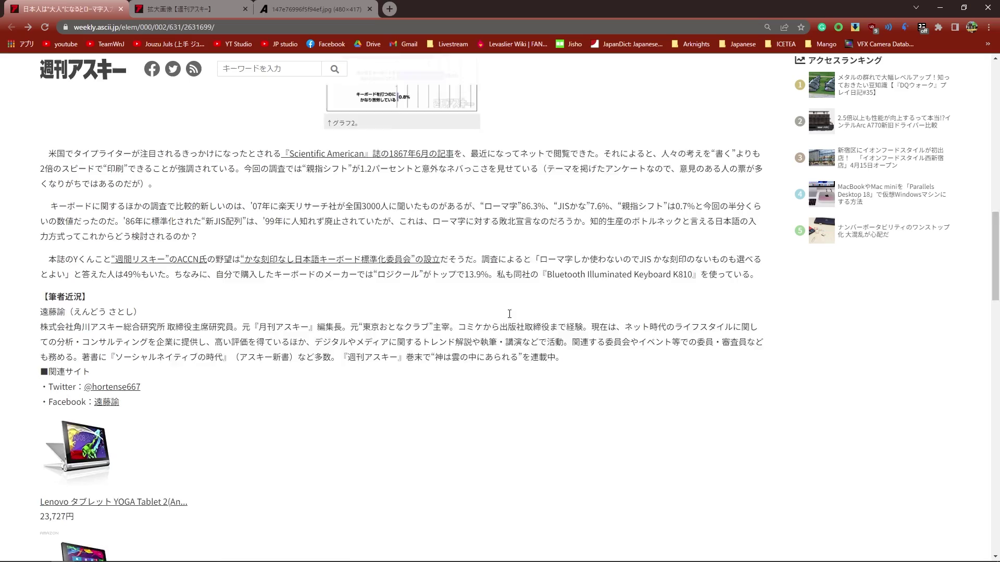
scroll(510, 314, "up", 13)
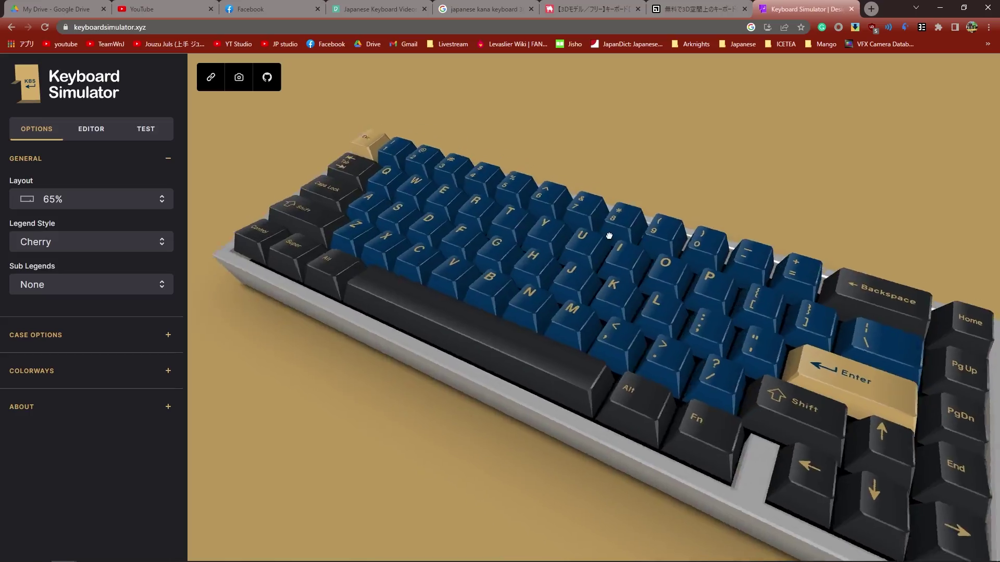
left_click_drag(607, 232, 675, 239)
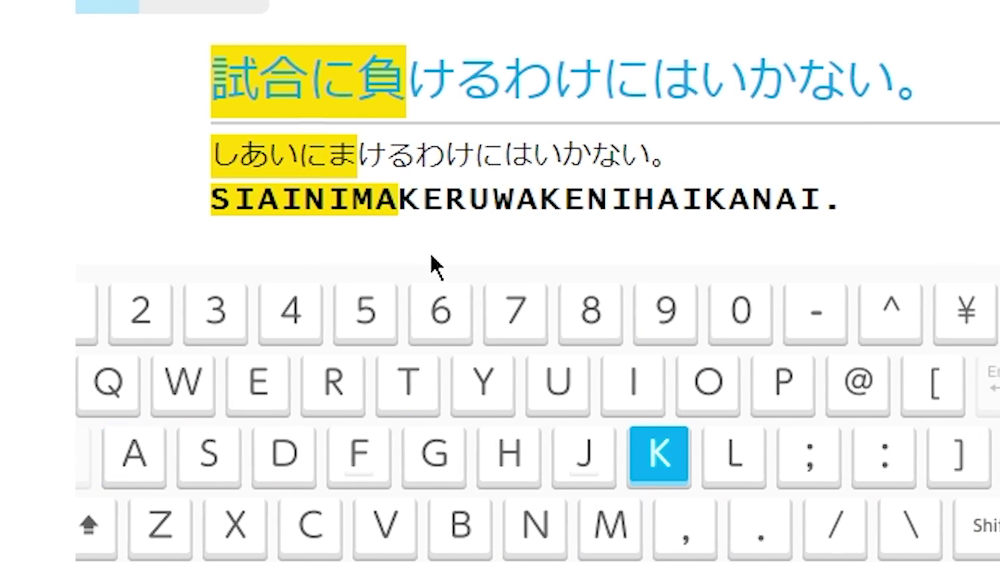
Step: Finish typing 負けるわけにはいかない。, then open language settings and dismiss the Add a language dialog
type("keruwak")
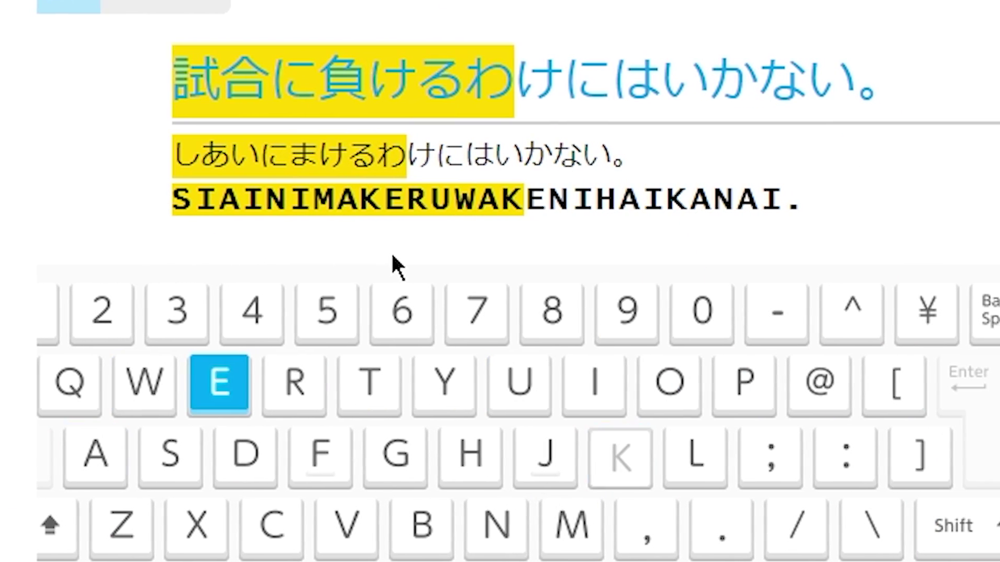
type("enihaika")
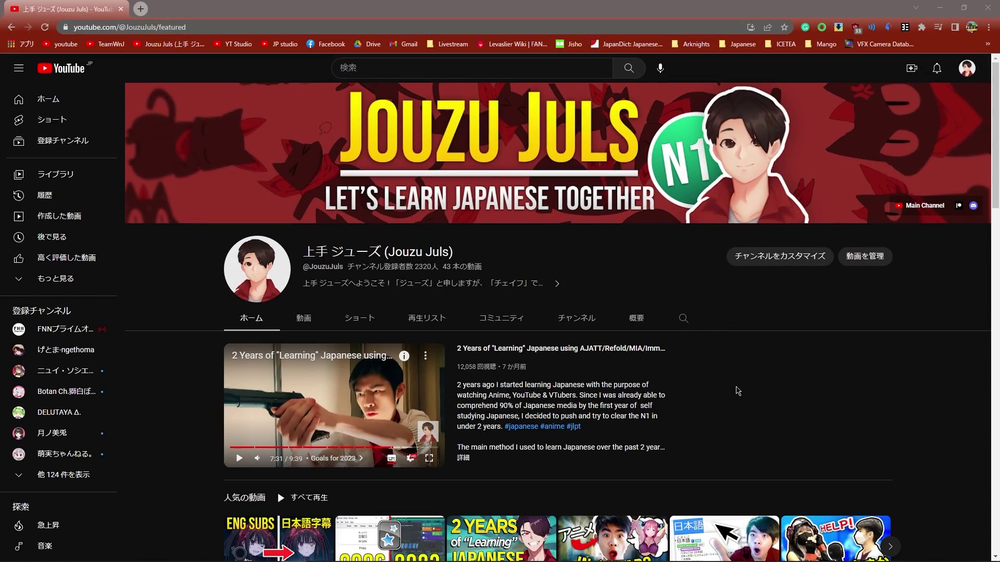
key("super")
type("language")
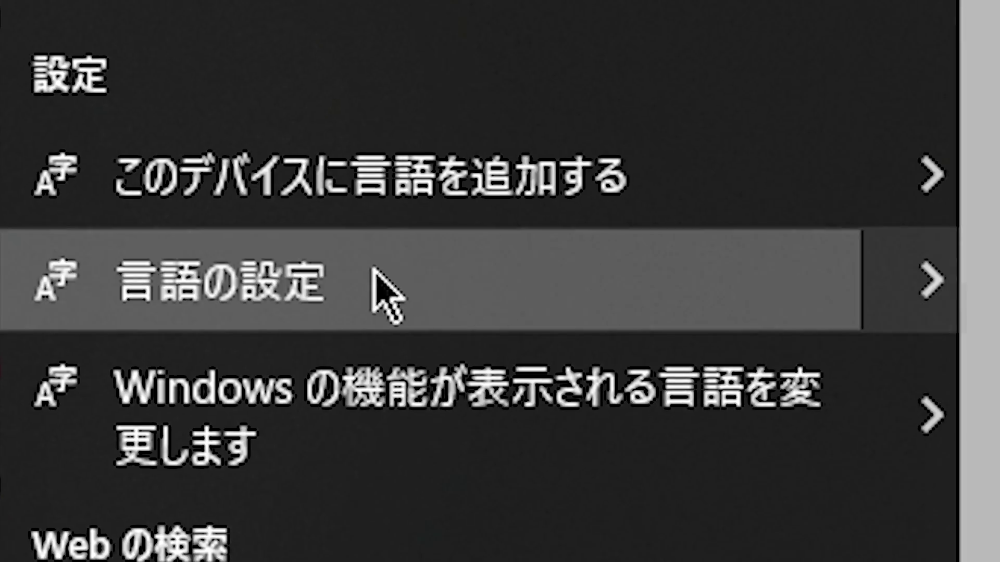
left_click(404, 294)
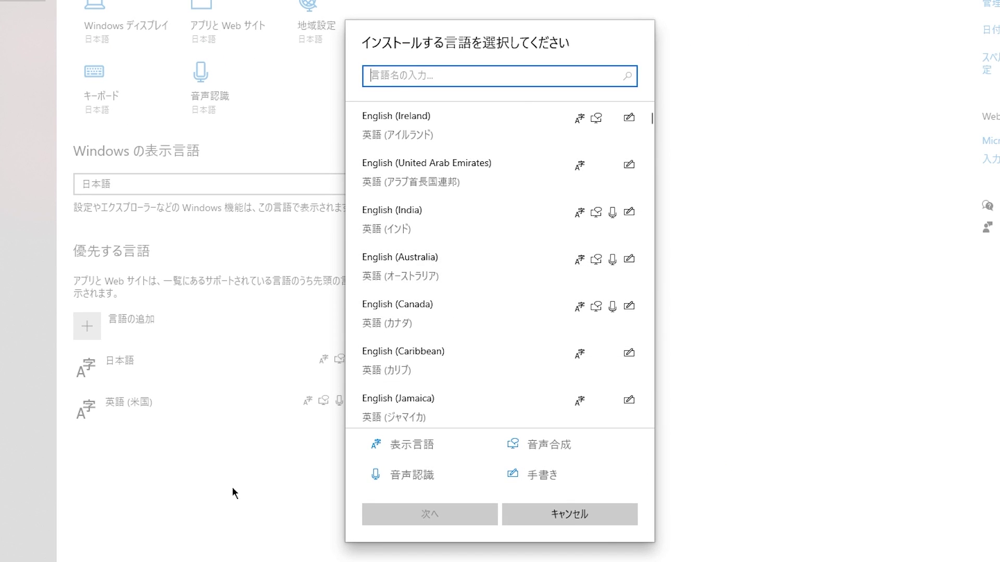
key("Escape")
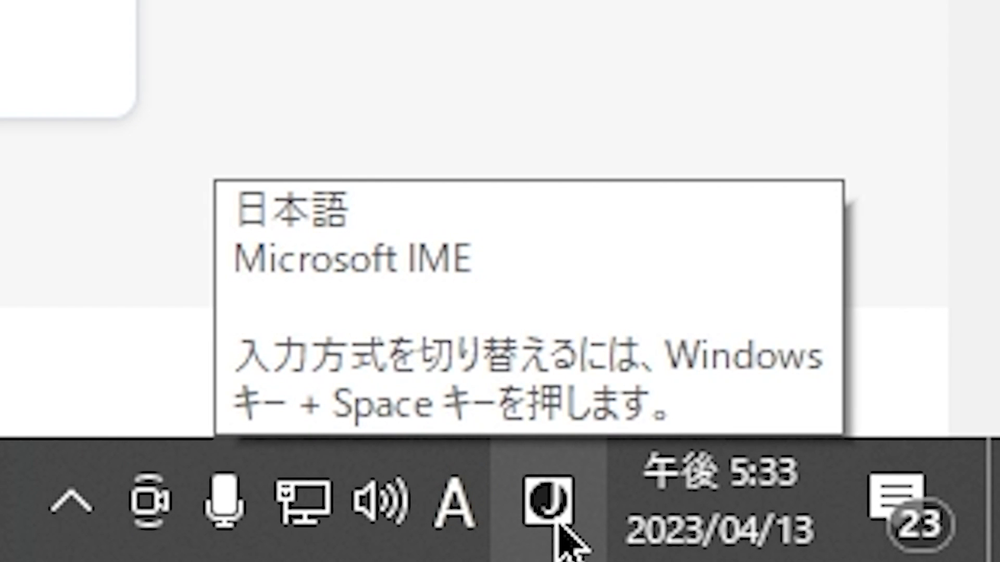
Step: Switch input to the 英語(米国) keyboard, then return to Microsoft IME in あ hiragana mode
left_click(561, 532)
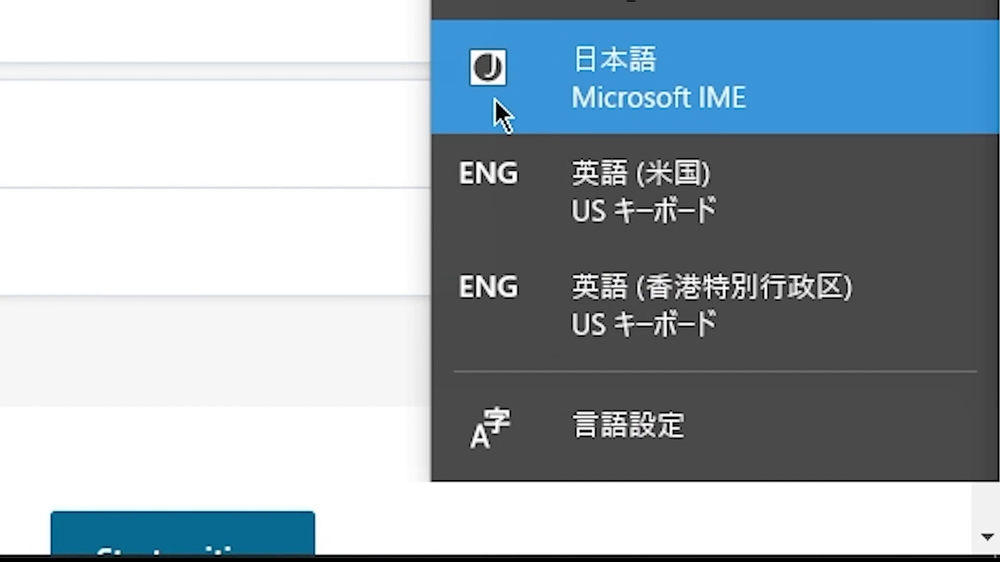
left_click(586, 200)
left_click(742, 524)
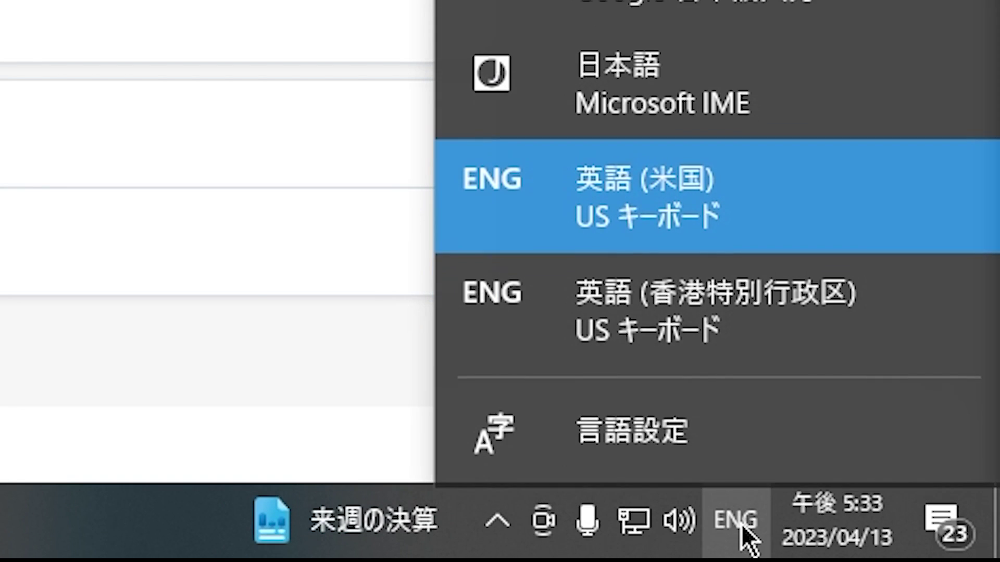
left_click(612, 83)
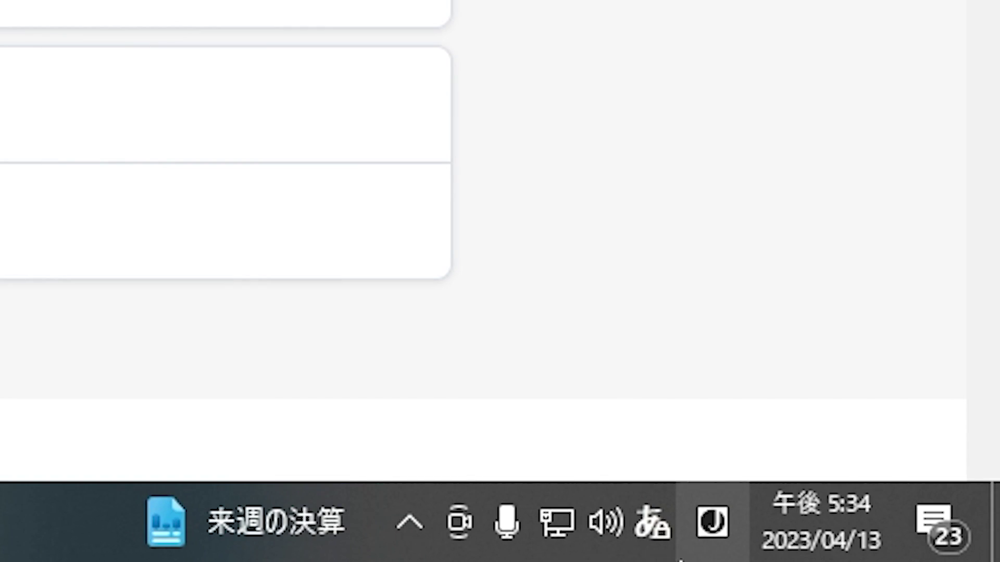
mouse_move(703, 544)
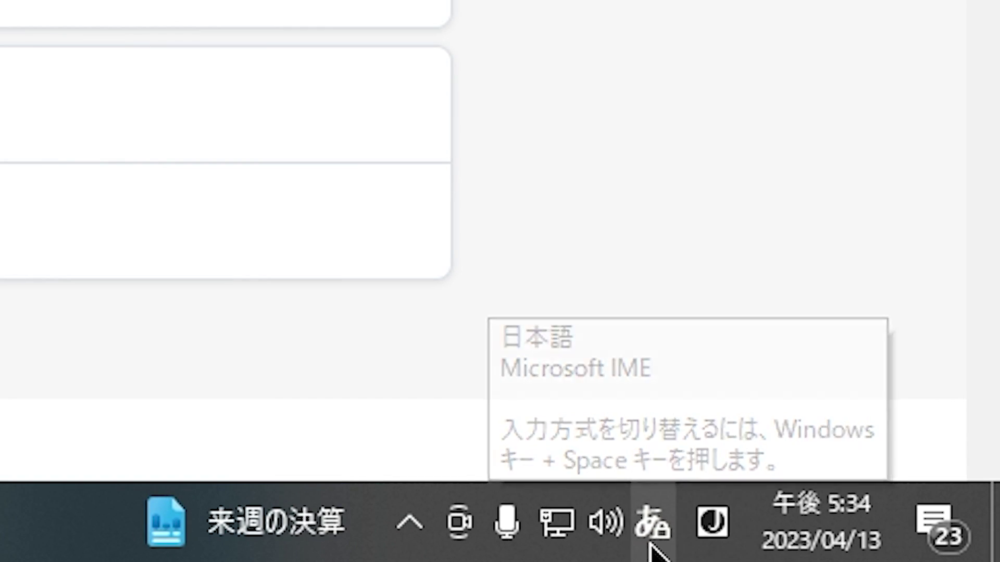
left_click(646, 529)
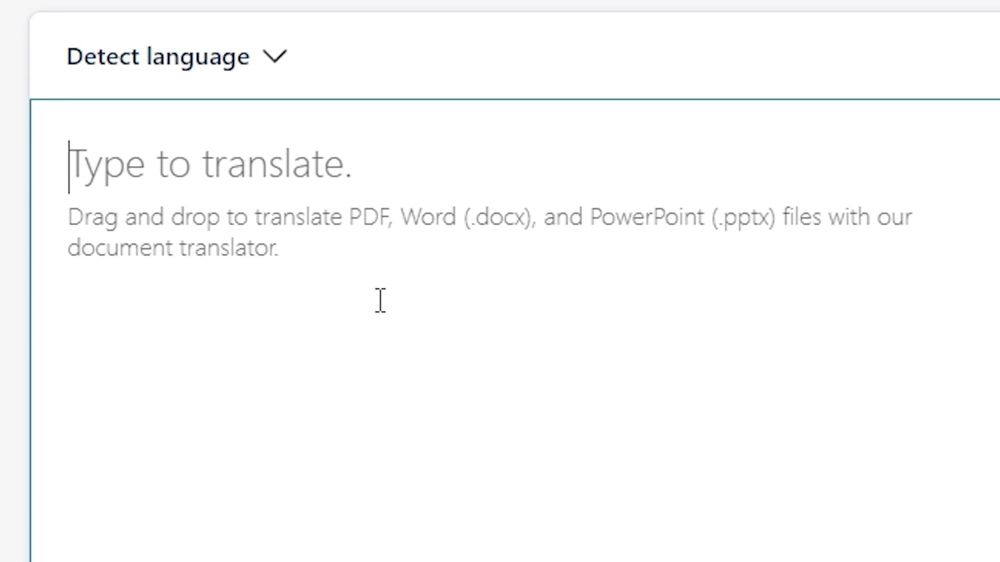
Step: Type わたし in DeepL and convert it to the kanji 私
type("わたし")
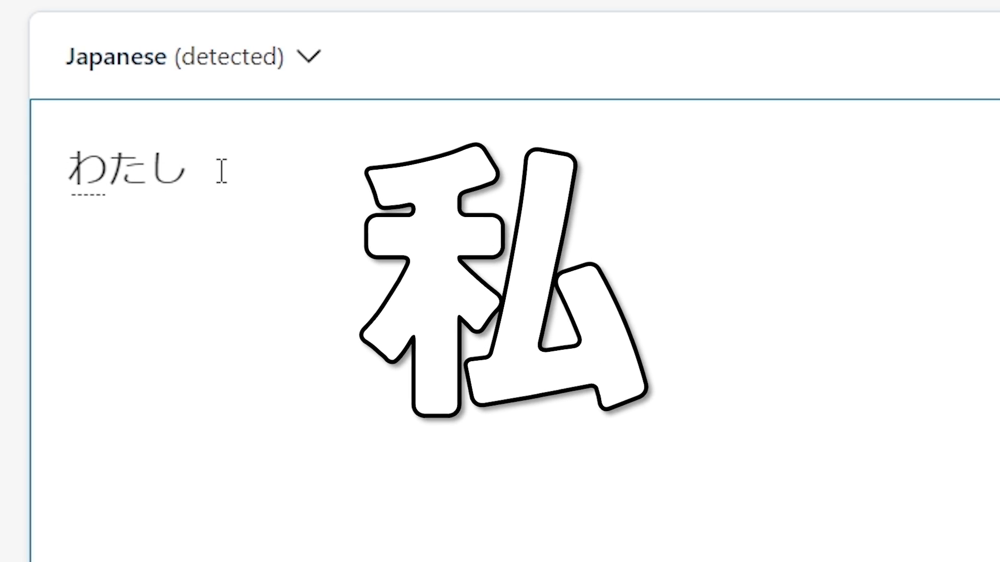
key("BackSpace")
key("BackSpace")
key("BackSpace")
type("w")
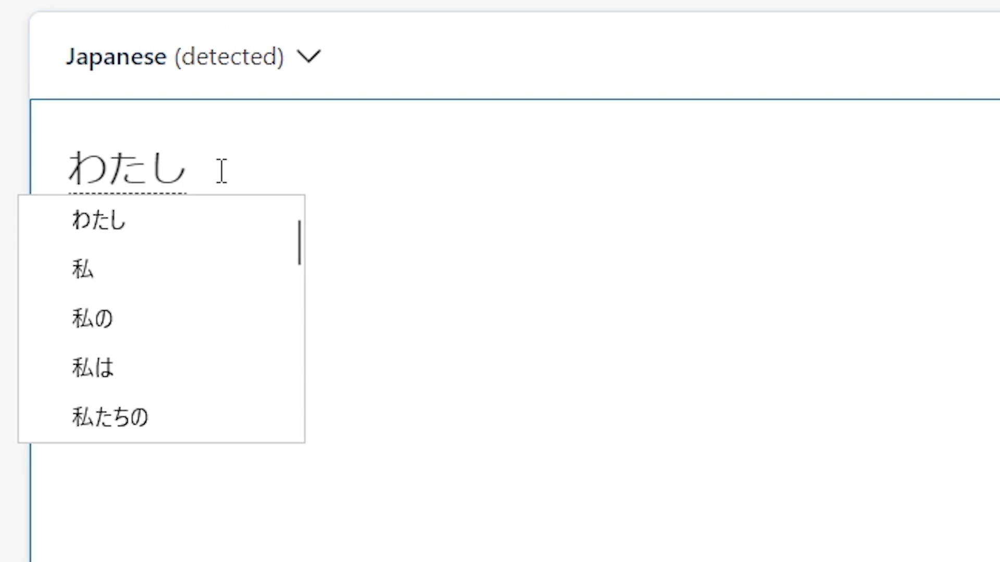
key("Down")
key("Down")
key("Down")
key("Down")
key("Down")
key("Down")
key("Down")
key("Down")
key("Down")
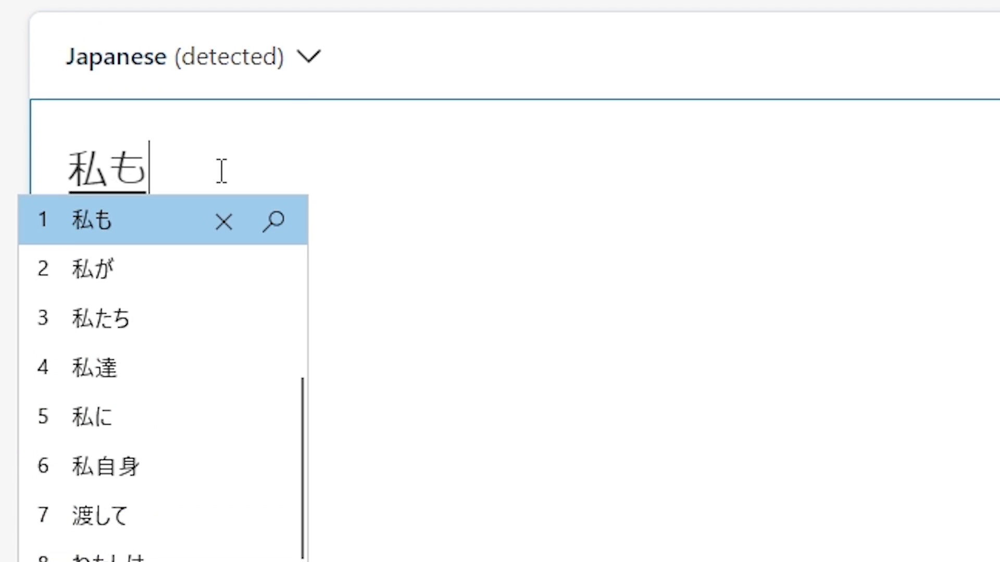
key("Up")
key("Up")
key("Up")
key("Up")
key("Up")
key("Up")
key("Up")
key("Up")
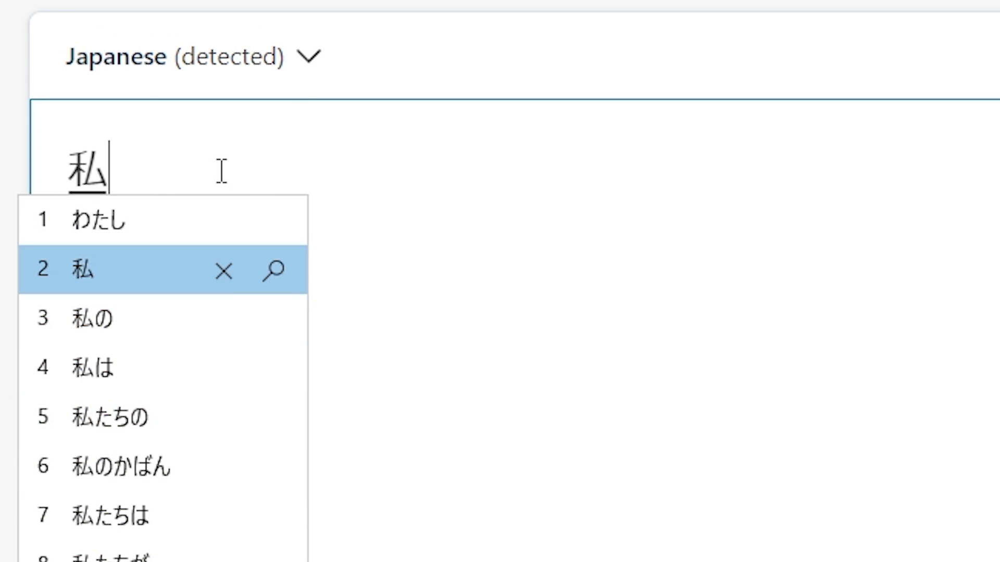
key("Return")
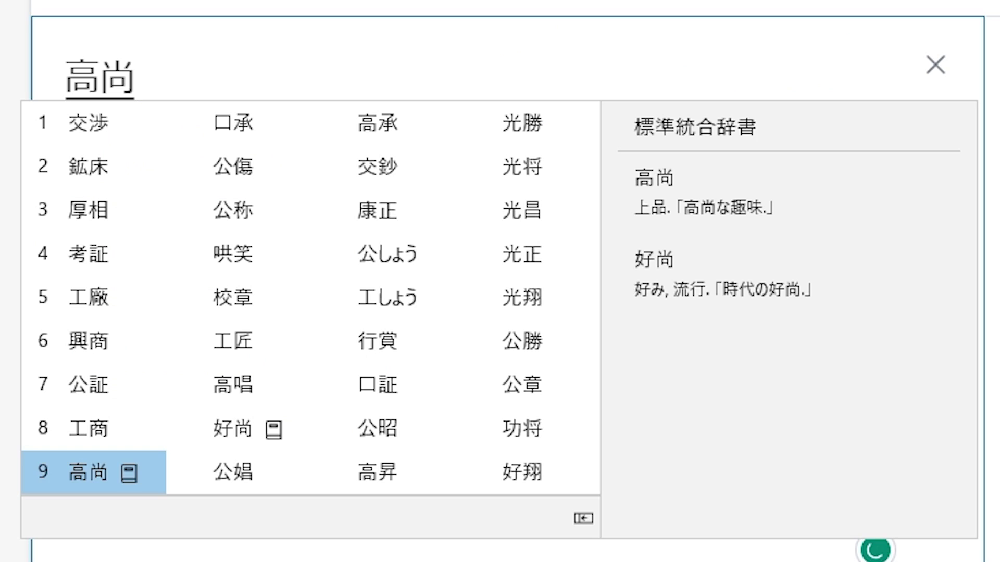
Step: Step through the こうしょう candidates (工商, 高尚, 口承) and settle on 公証
key("Up")
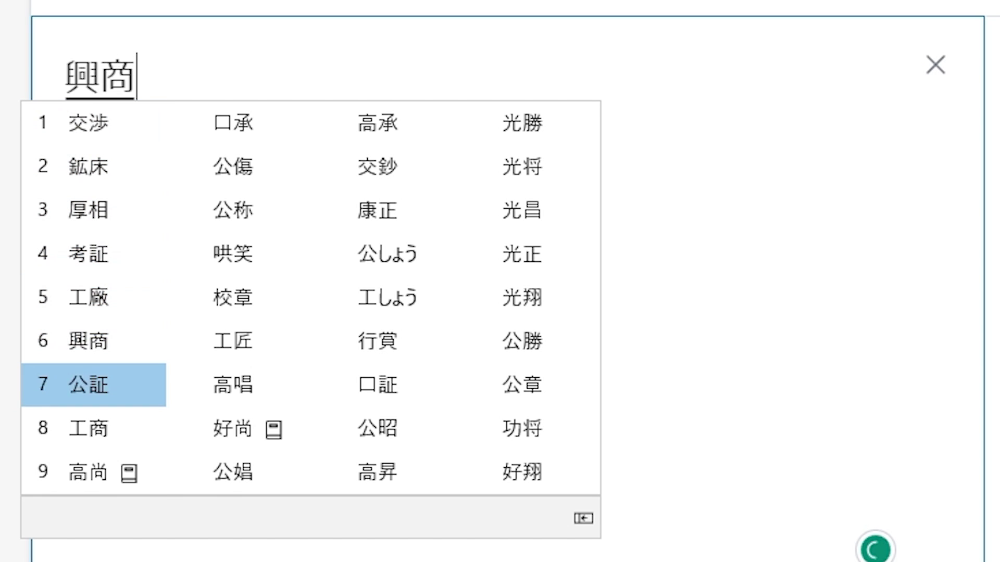
key("Down")
key("Down")
key("Down")
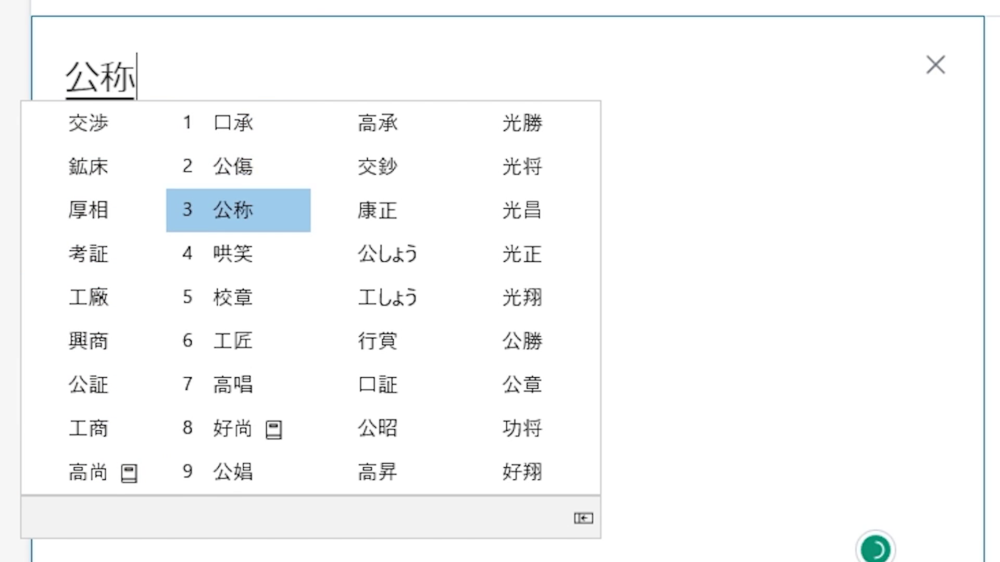
key("Down")
key("Down")
key("Down")
key("Up")
key("Left")
key("Up")
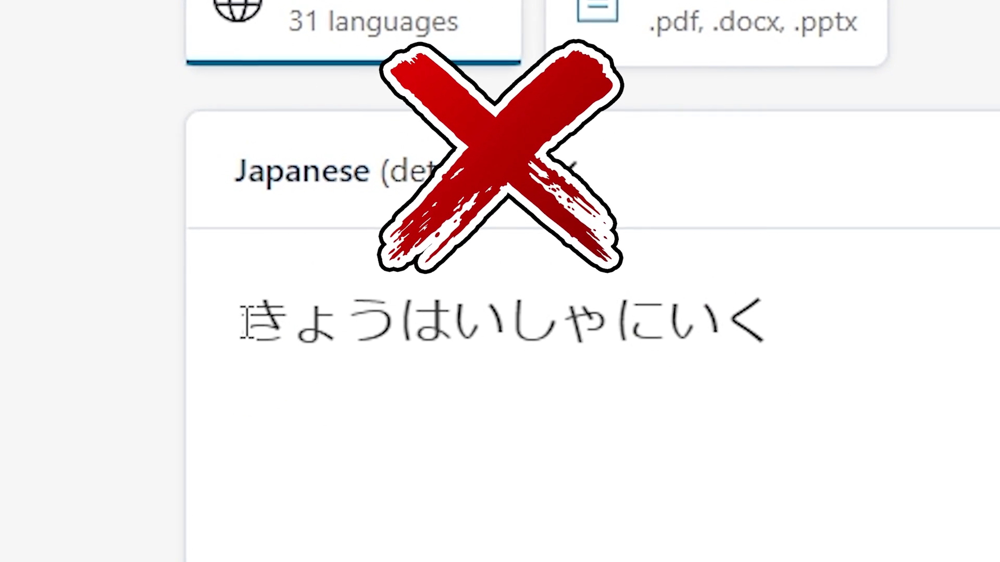
Step: Highlight きょうはいしゃにいく, then 今日, 歯医者 and に行く in the kanji versions
left_click_drag(264, 320, 782, 310)
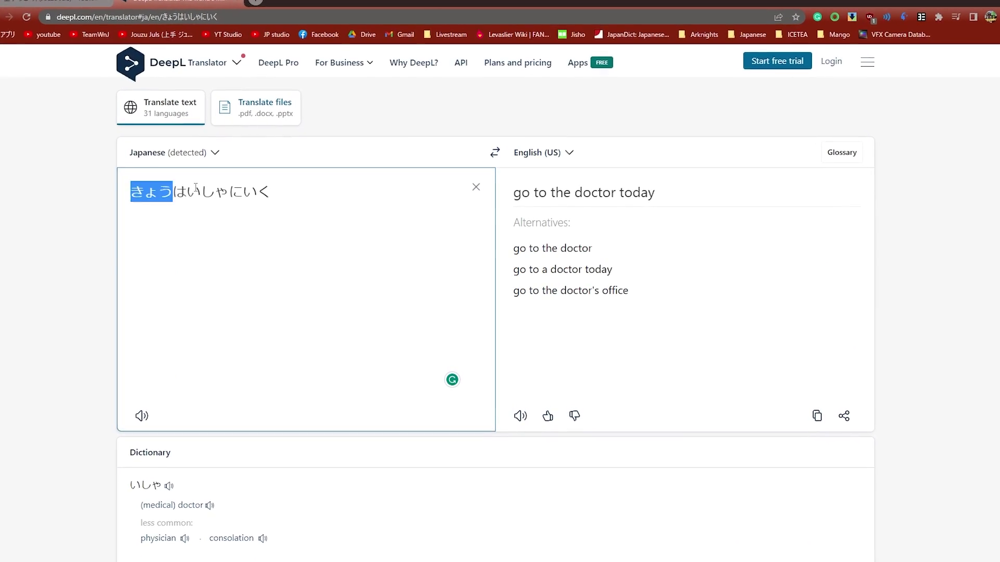
left_click_drag(210, 187, 268, 192)
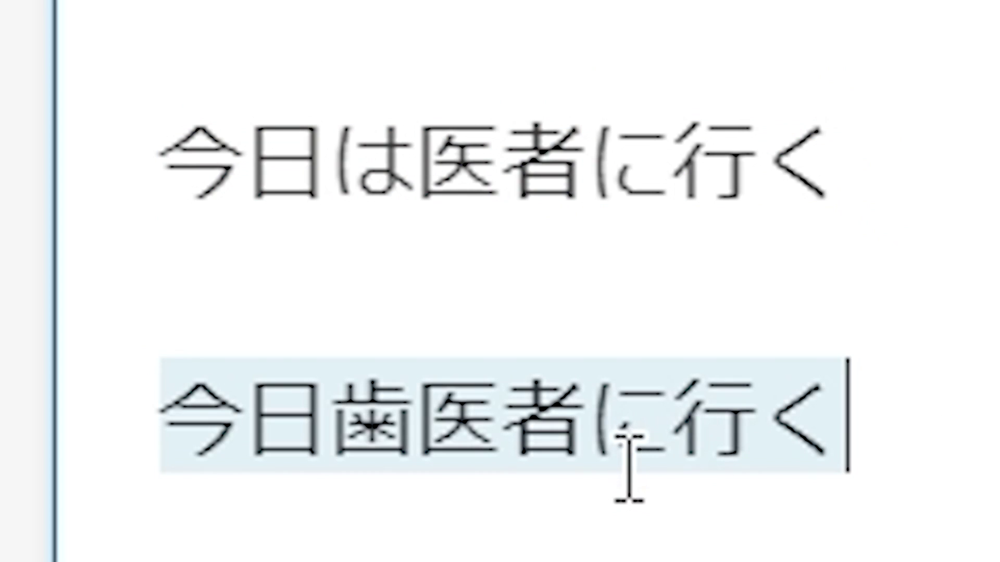
double_click(192, 414)
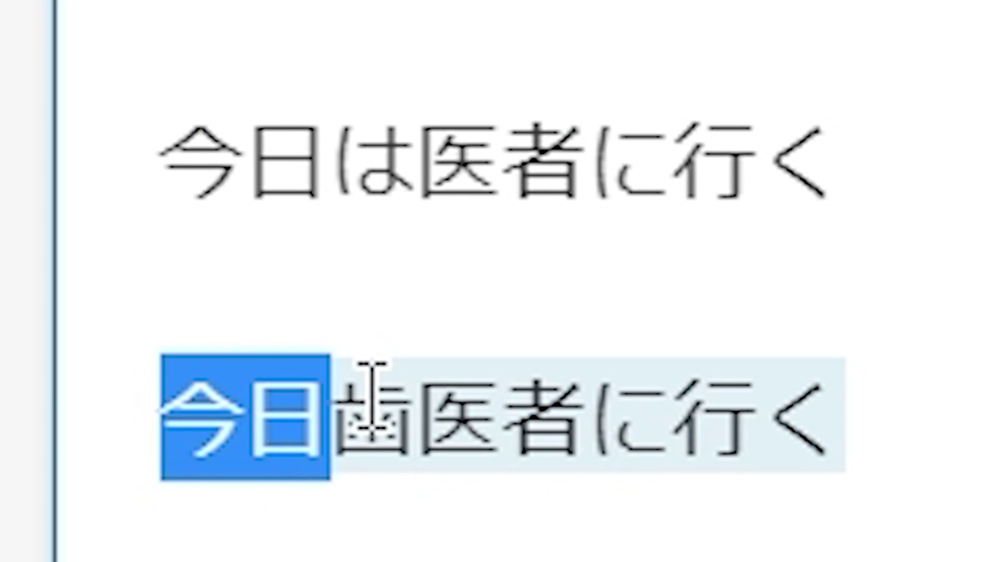
left_click(403, 404)
left_click_drag(337, 406, 603, 364)
left_click(892, 420)
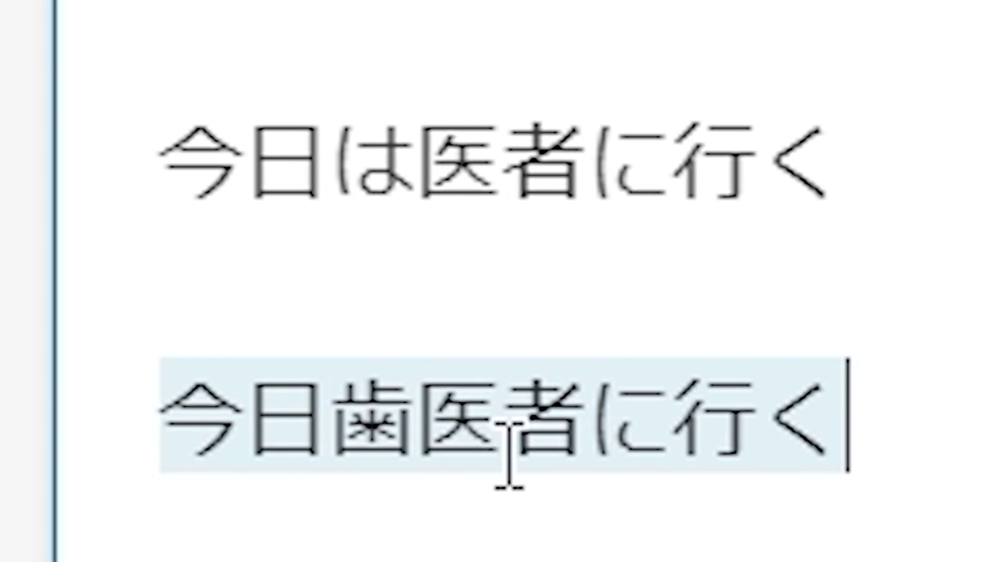
left_click_drag(546, 480, 929, 396)
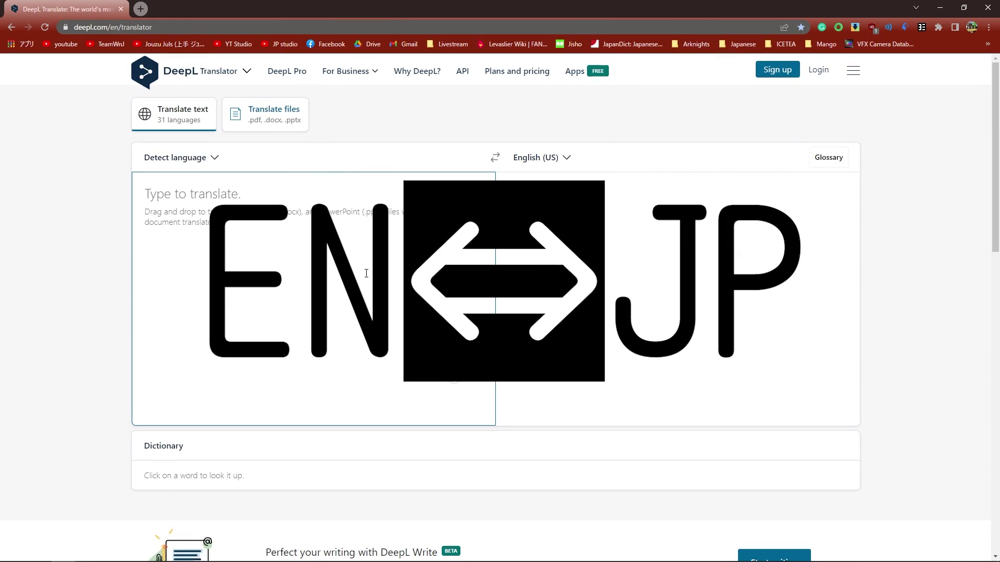
Step: Cycle Win+Space to the Microsoft IME keyboard and toggle Japanese input on
key("super+space")
key("super+space")
key("super+space")
key("super+space")
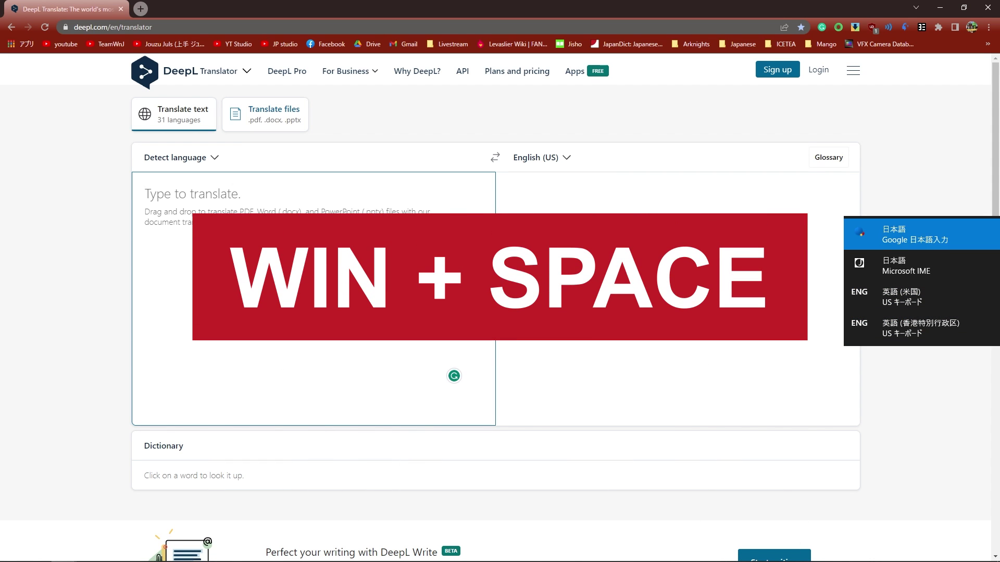
key("super+space")
key("super+space")
key("super+space")
key("super+space")
key("super+space")
key("super+space")
key("super+space")
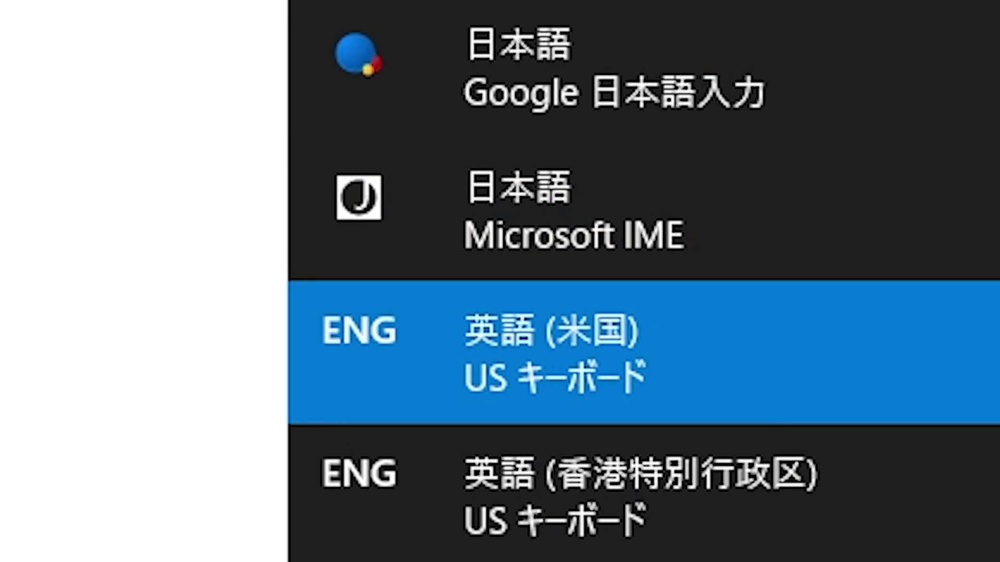
key("super+space")
key("super+space")
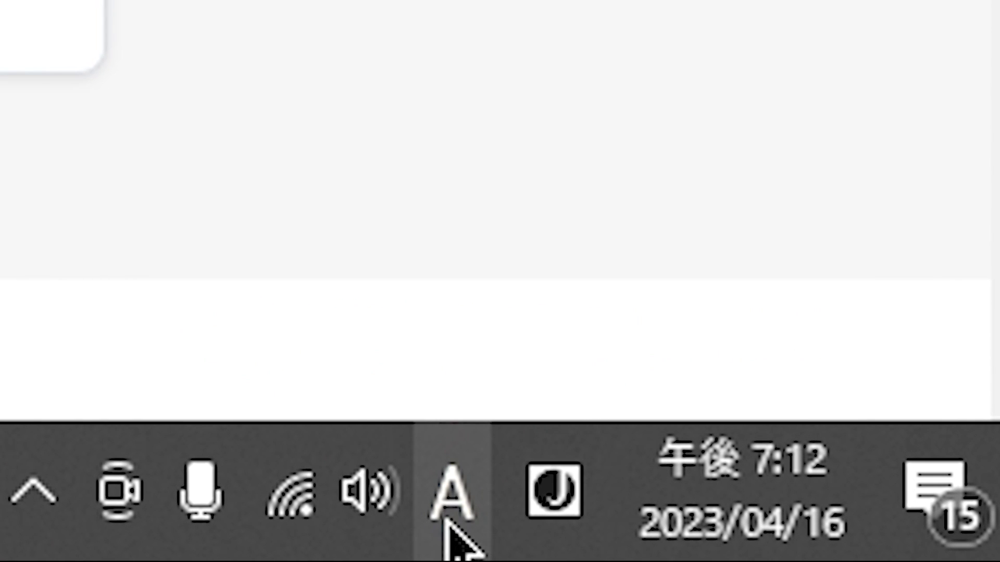
left_click(449, 521)
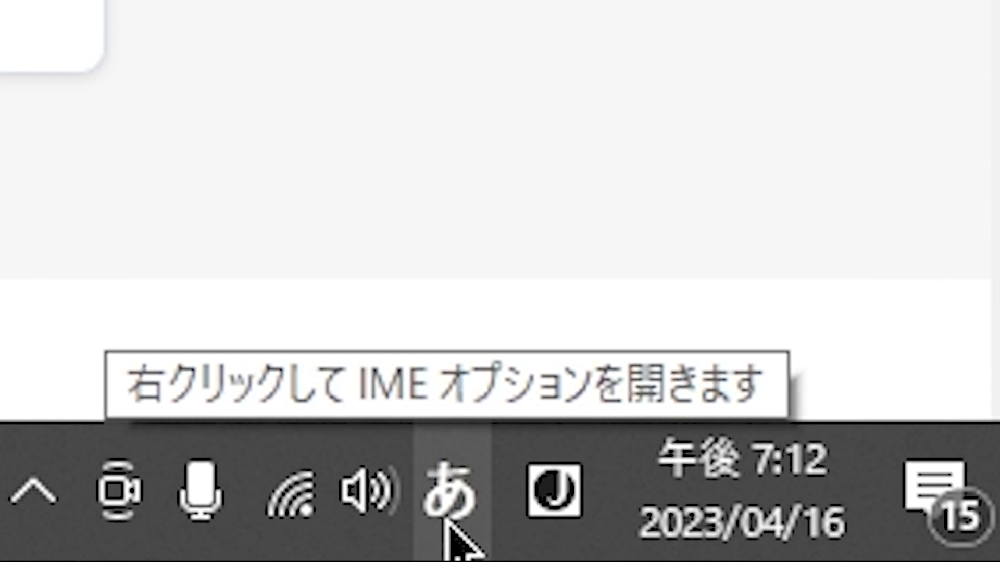
Step: Switch the IME to katakana mode and type コレハカタカナデス
key("shift+Caps_Lock")
key("shift+Caps_Lock")
key("shift+Caps_Lock")
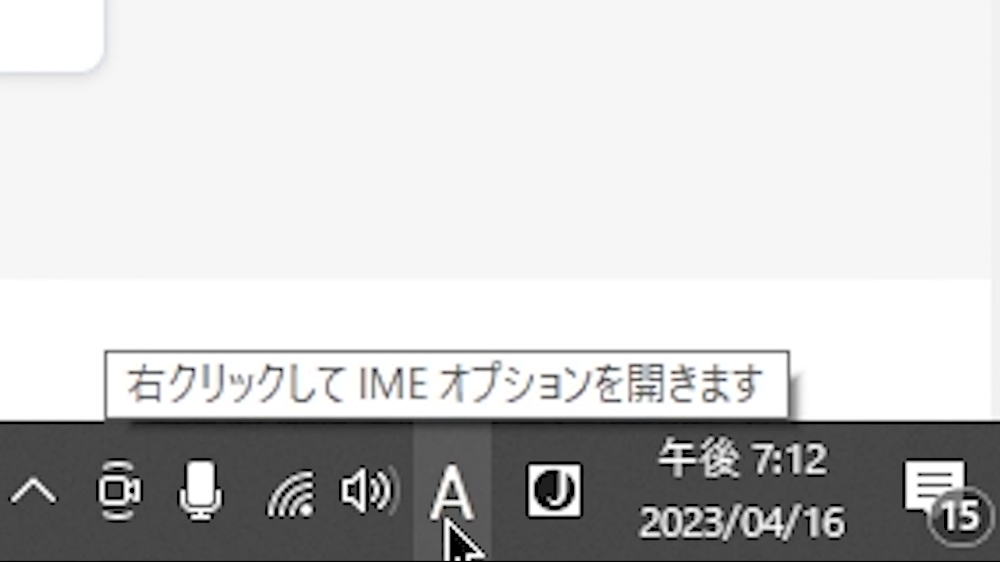
key("shift+Caps_Lock")
key("shift+Caps_Lock")
key("shift+Caps_Lock")
key("shift+Caps_Lock")
key("shift+Caps_Lock")
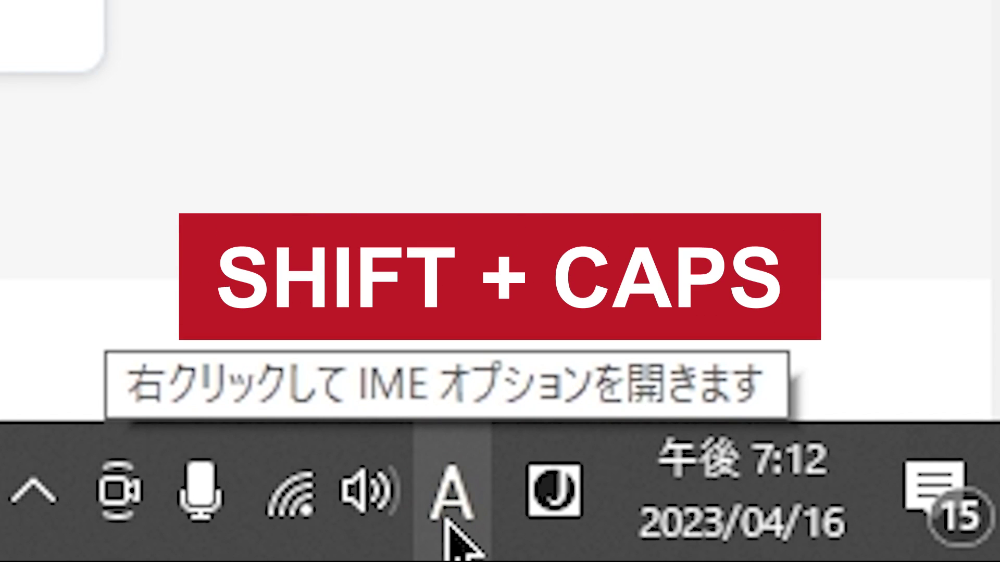
key("shift+Caps_Lock")
key("shift+Caps_Lock")
key("shift+Hiragana_Katakana")
key("Hiragana_Katakana")
type("korehakatakanadesu")
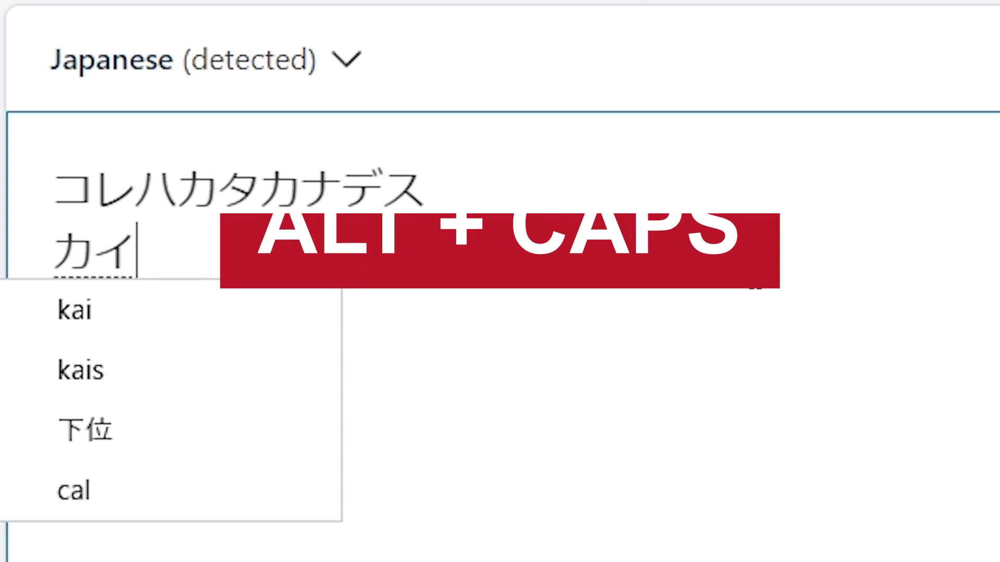
Step: Continue the katakana sentence カイタコトハゼンブカタカナ, then return the IME to hiragana
type("hazenbukatakanan")
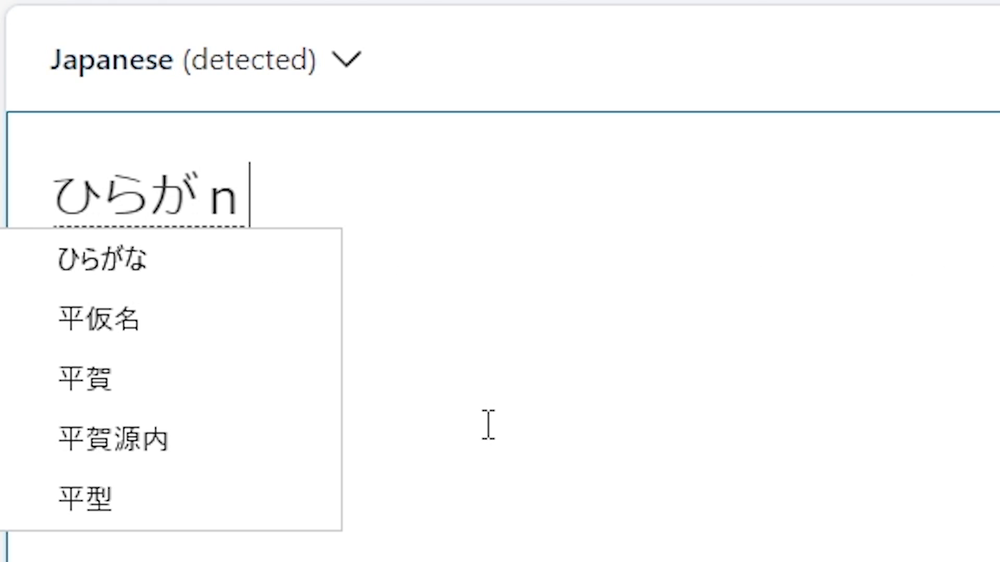
type("animoro")
key("BackSpace")
type("dor")
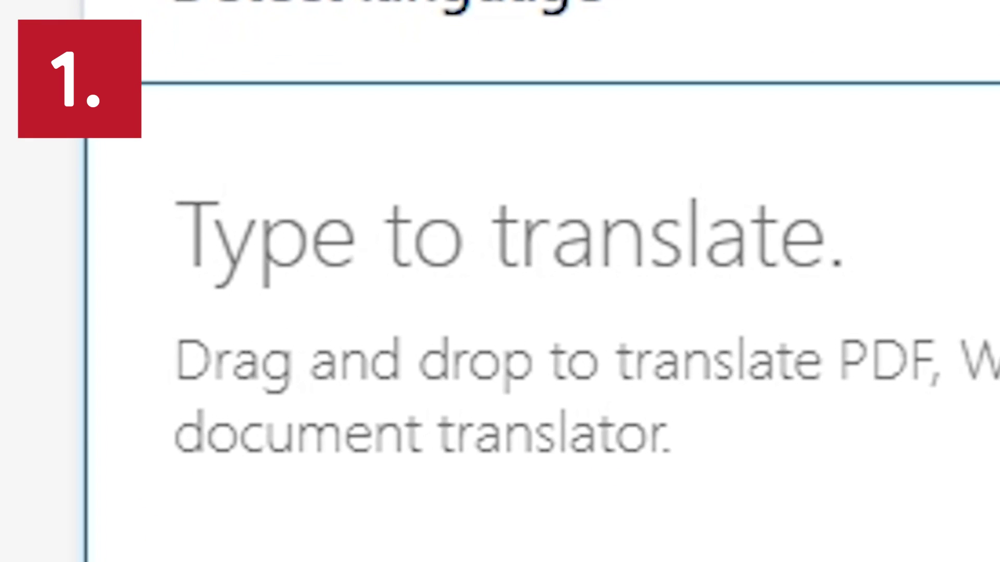
Step: Demonstrate entering ん by typing nn, erasing each attempt
type("ん")
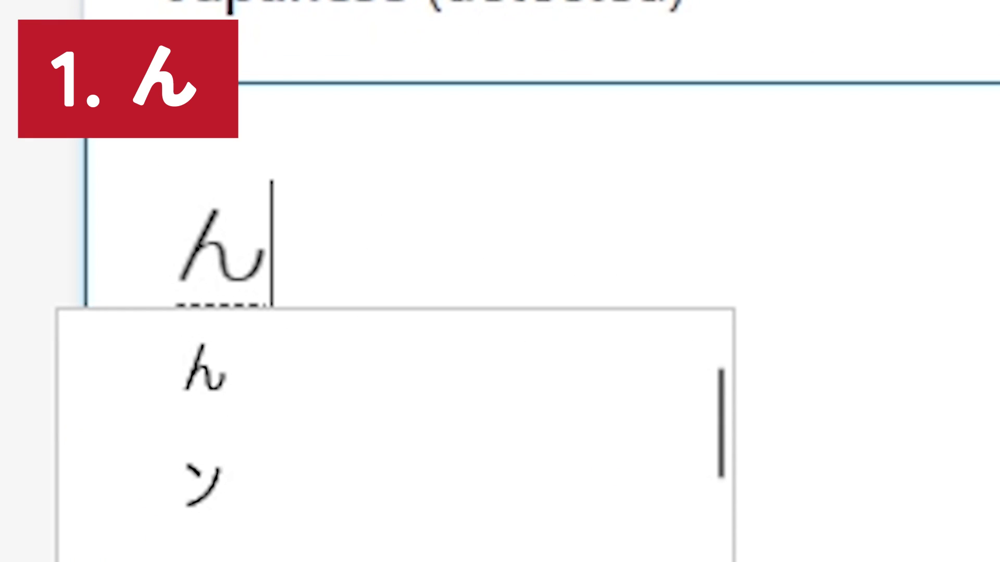
key("BackSpace")
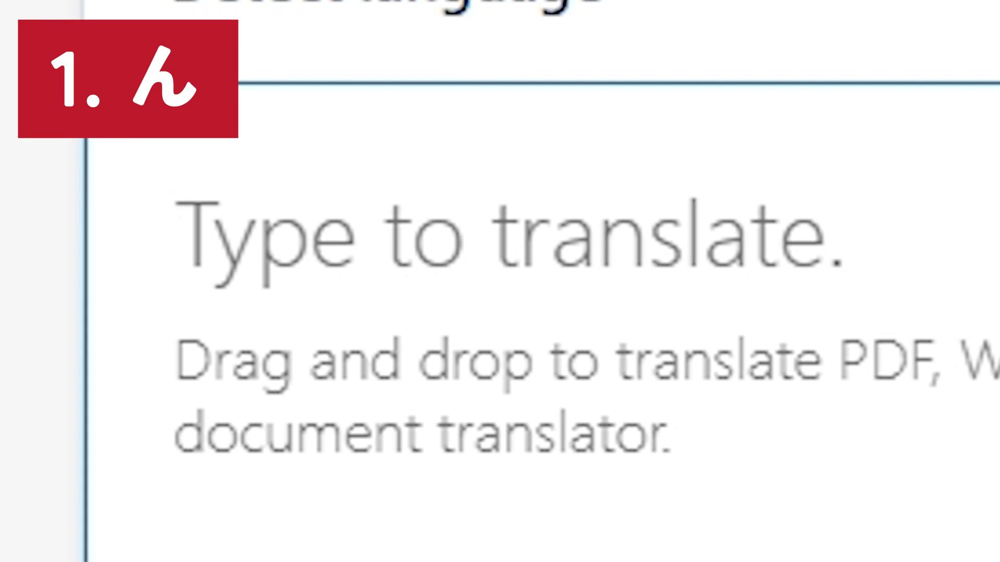
type("nn")
key("BackSpace")
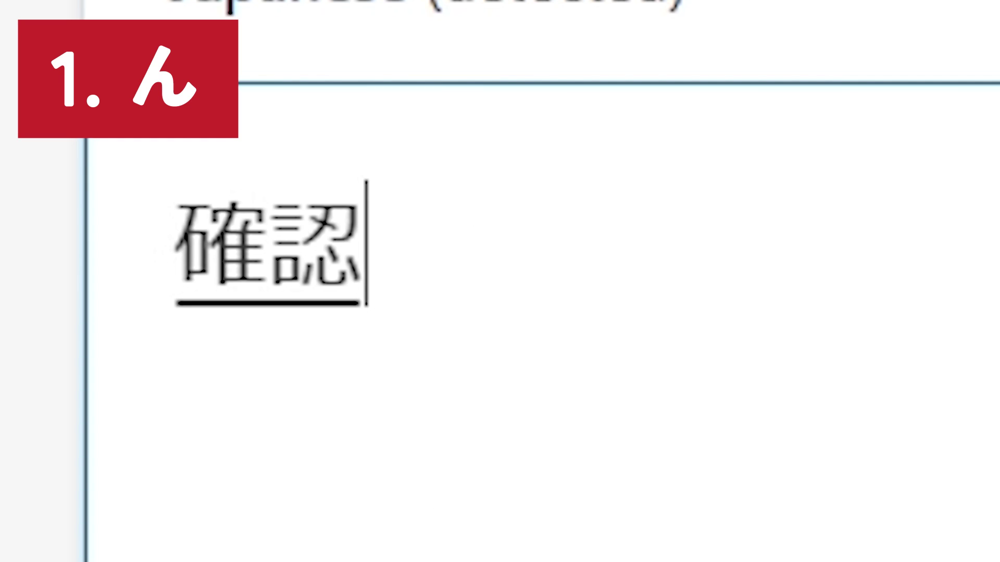
Step: Commit 確認, clear the box, and show happou converting to 発砲 before erasing it
key("Return")
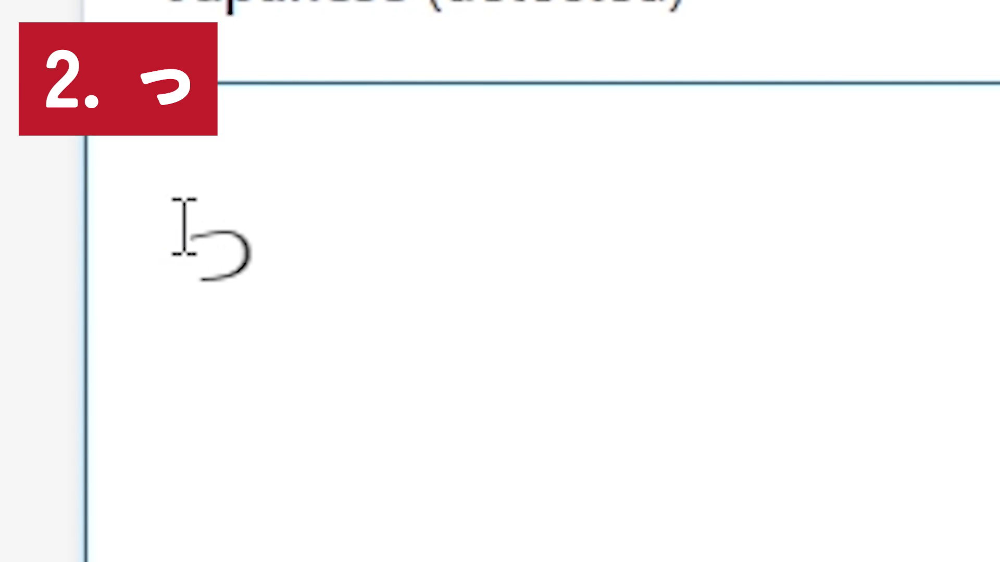
left_click_drag(184, 226, 250, 252)
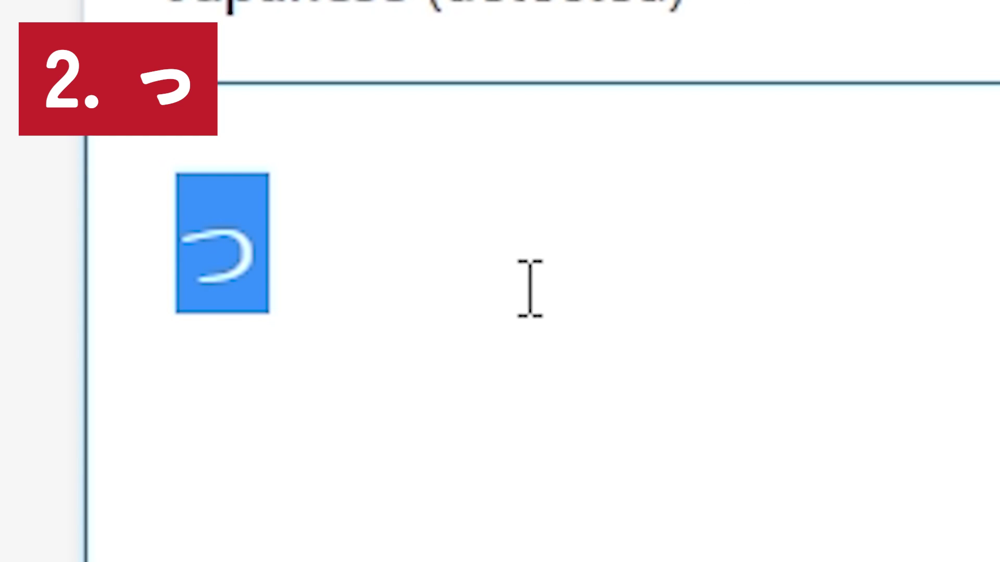
key("BackSpace")
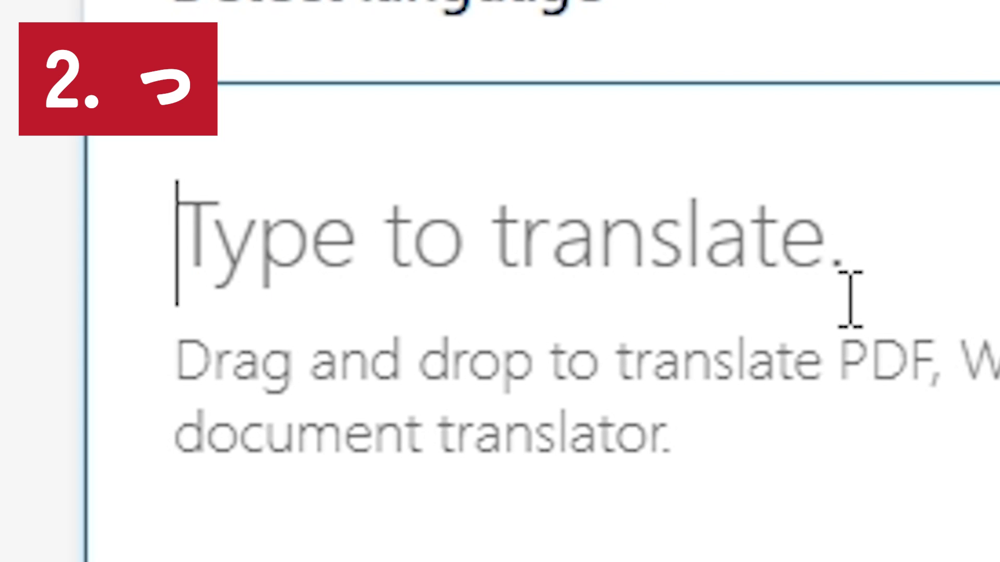
type("happou")
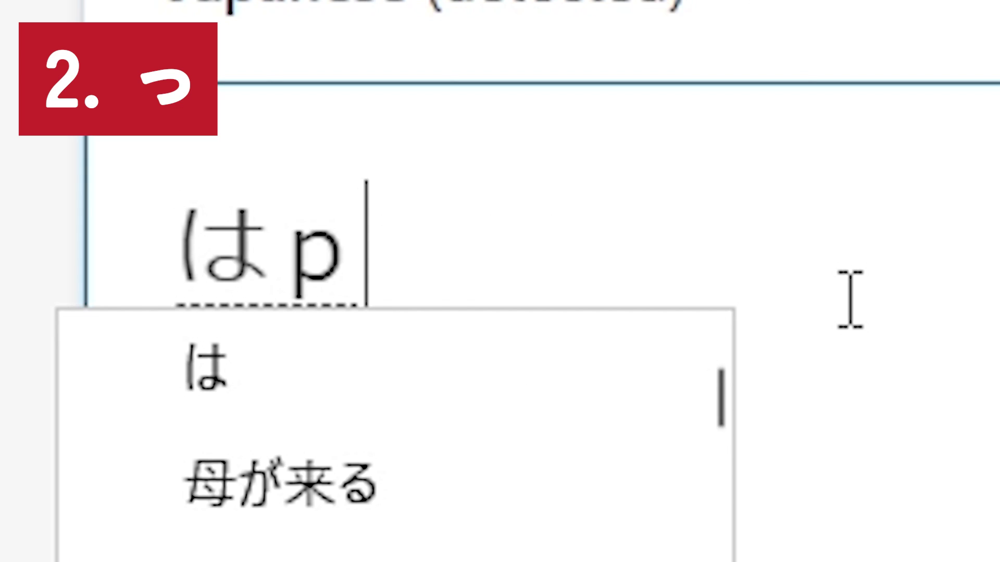
key("space")
key("BackSpace")
key("BackSpace")
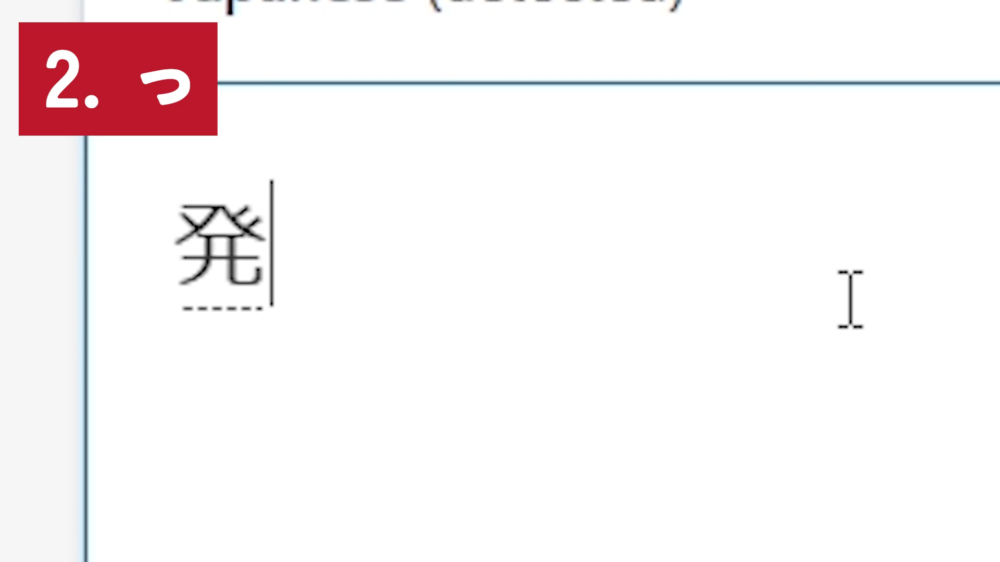
Step: Enter はっぽう above はぽう and point out the ぽ and the small っ
type("ha")
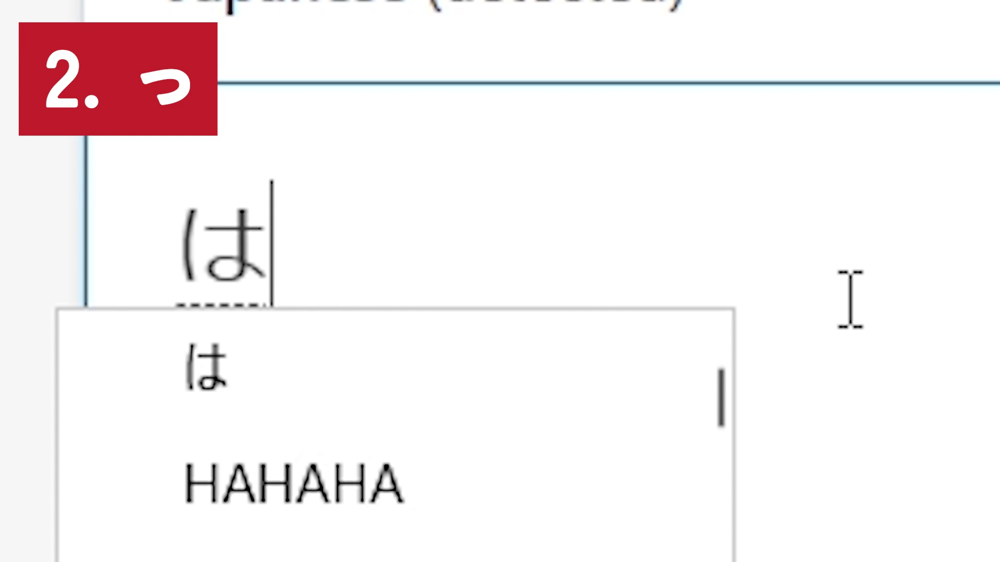
type("ppo")
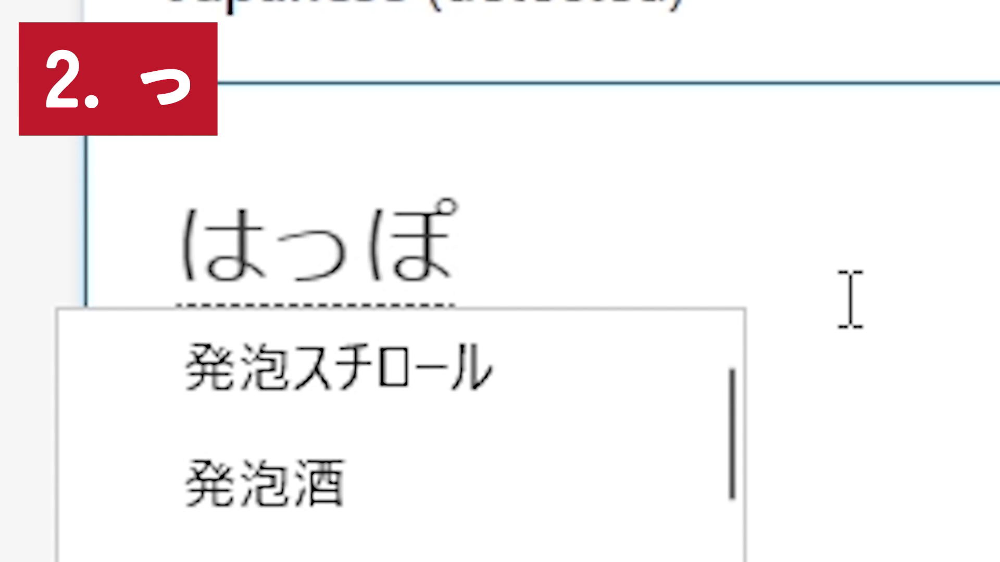
type("u")
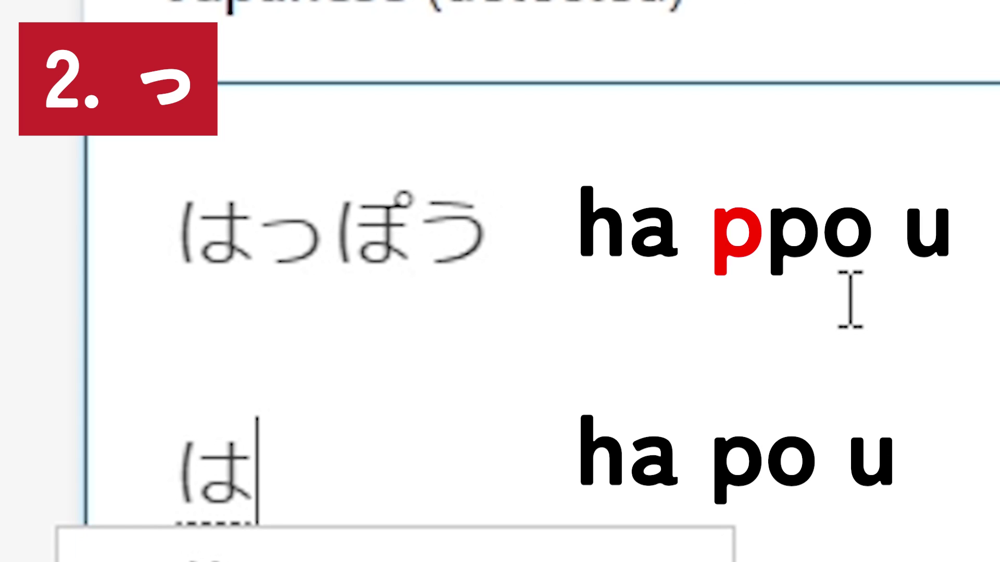
type("pou")
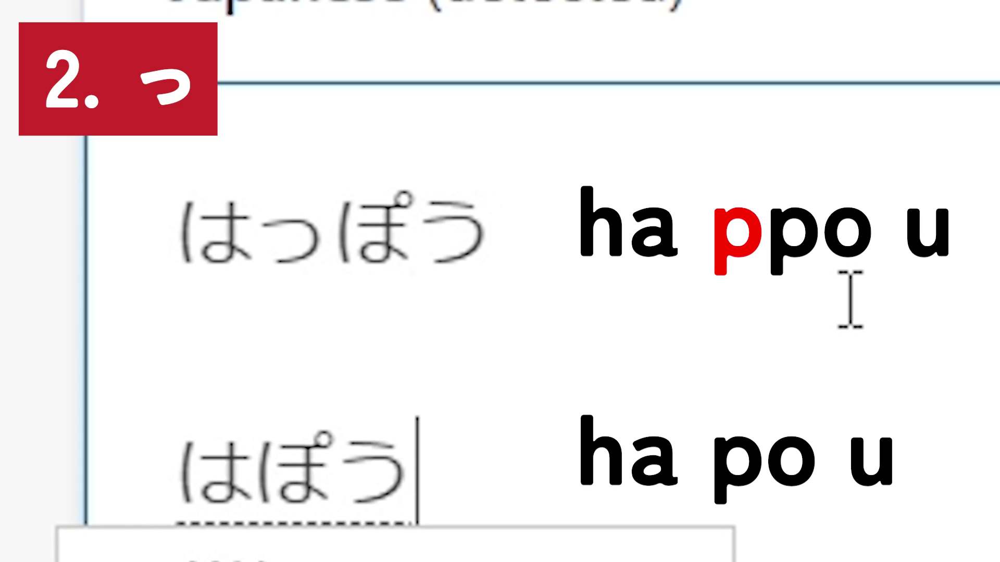
key("Return")
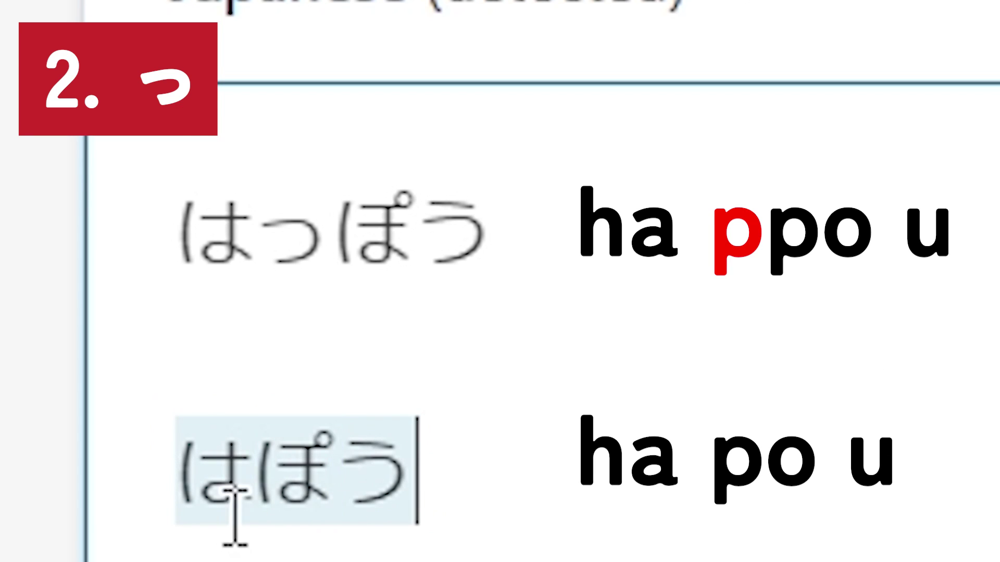
left_click_drag(258, 495, 323, 500)
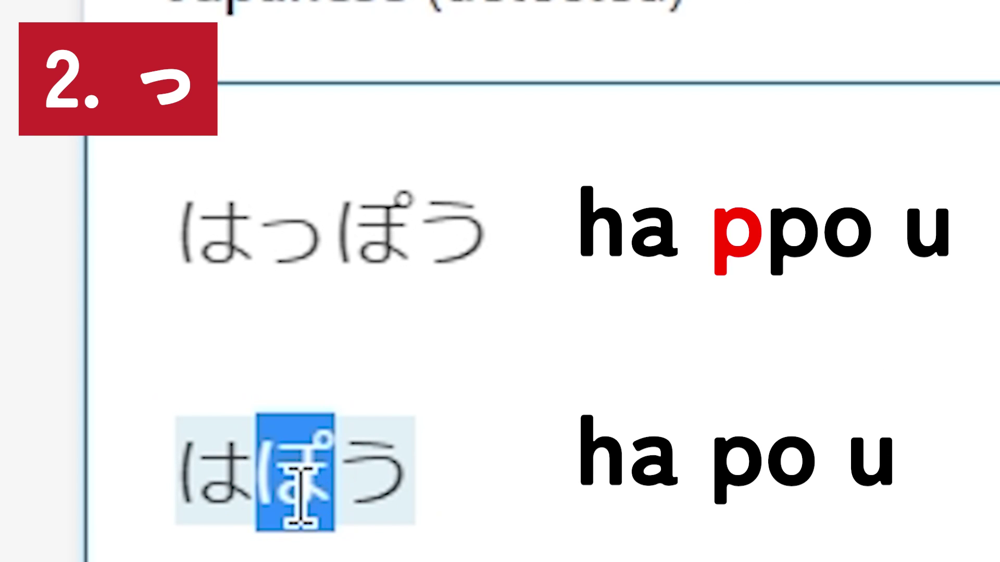
left_click(263, 477)
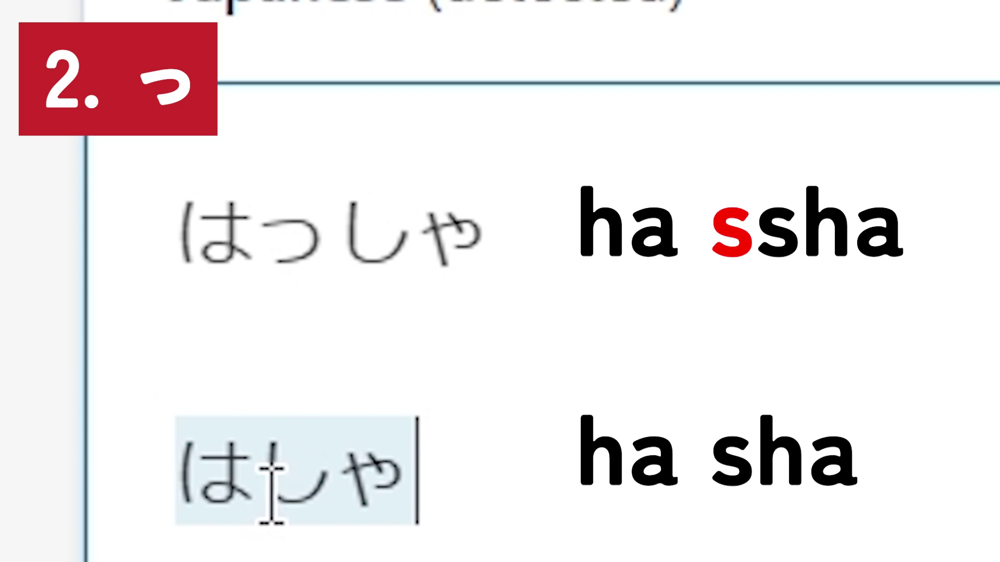
Step: Type はっしゃ on a new line below はしゃ to contrast the two spellings
left_click_drag(266, 484, 311, 487)
left_click(286, 492)
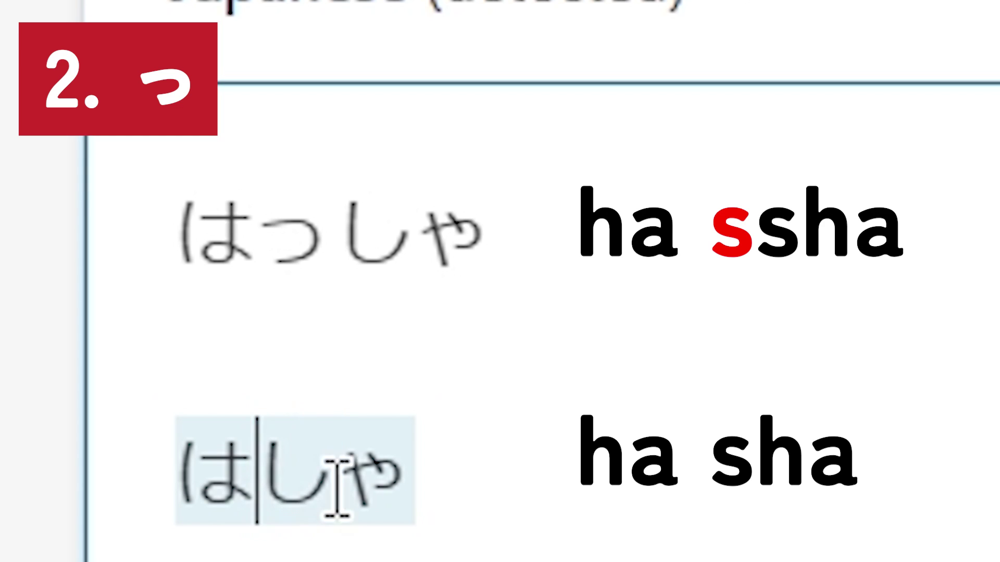
left_click(585, 526)
key("Return")
type("hassh")
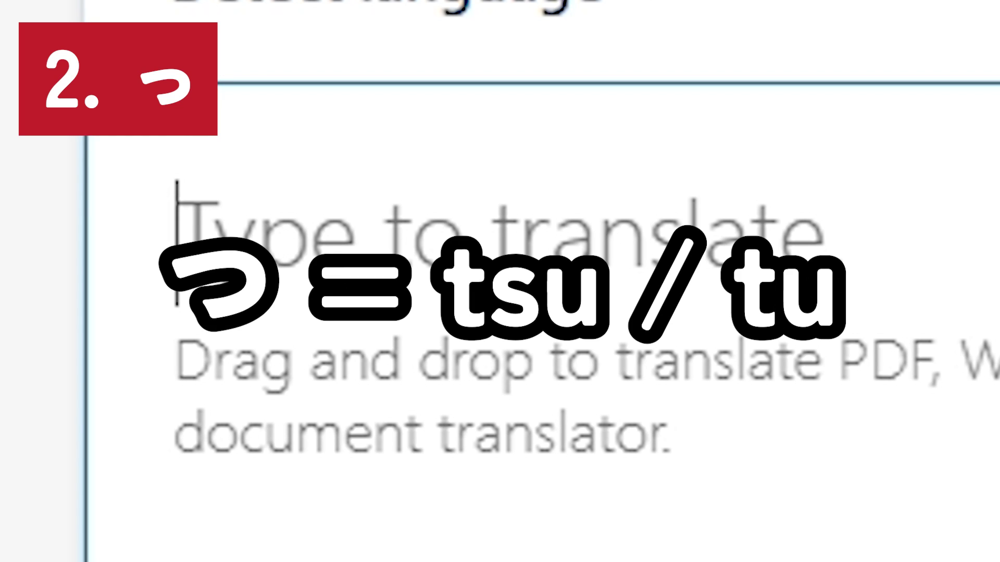
Step: Replace a full-size つ with a small っ typed as xtu
type("tsu")
key("Return")
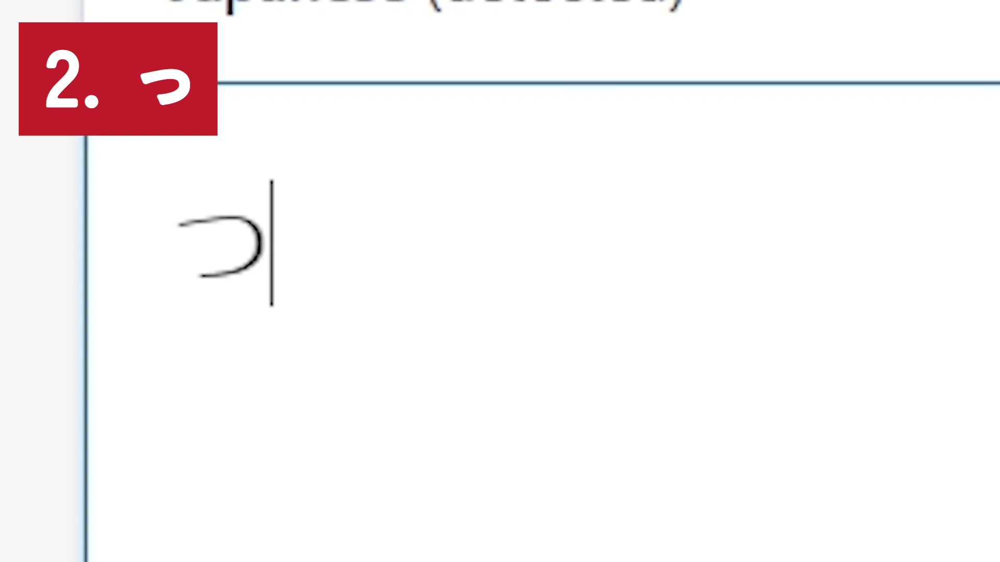
key("BackSpace")
type("xtu")
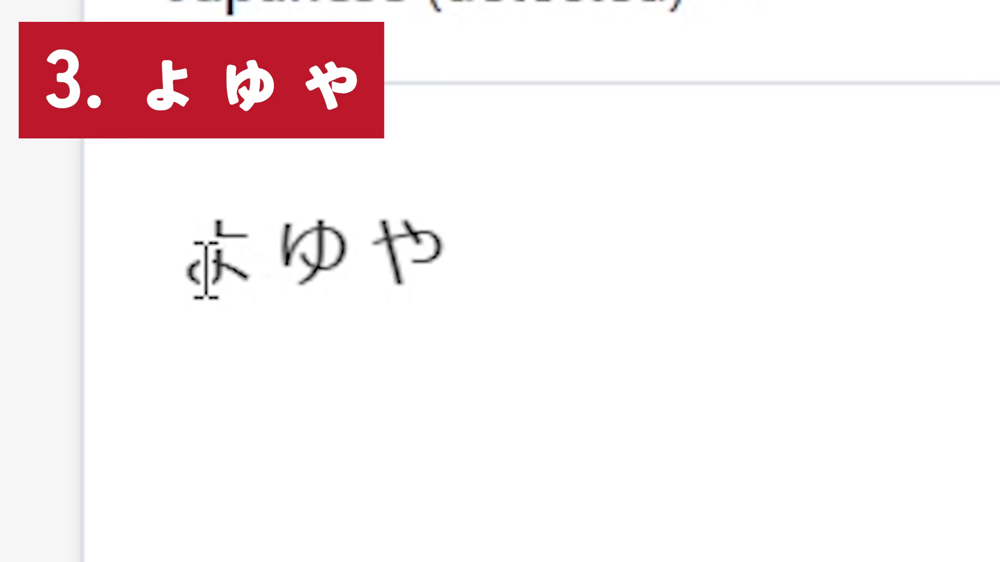
Step: Replace よゆや with small ょ, ゃ, ゅ using xyo, xya, xyu, then clear the box
left_click_drag(205, 270, 540, 268)
type("yo")
key("BackSpace")
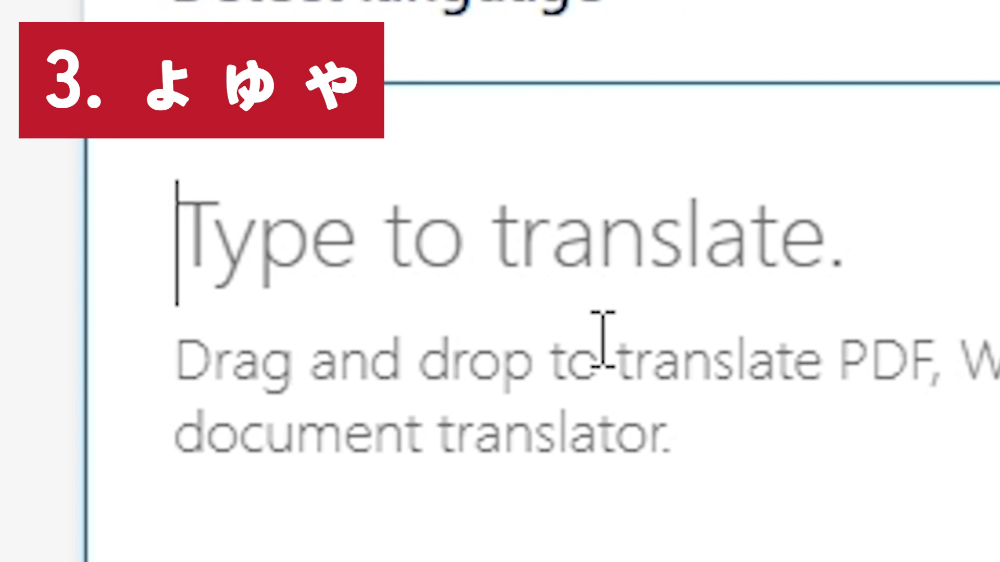
type("xyo")
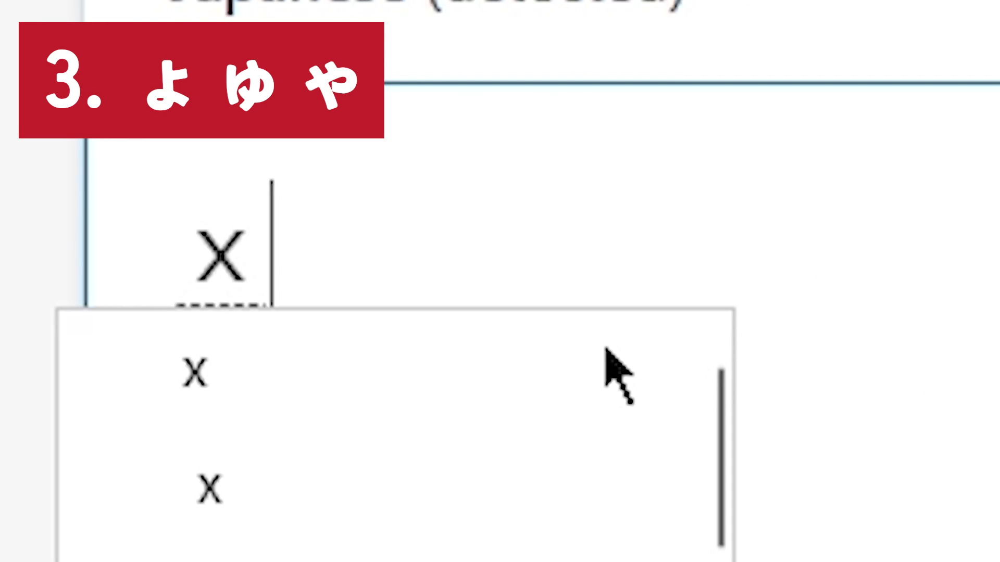
key("Return")
type("xya")
key("Return")
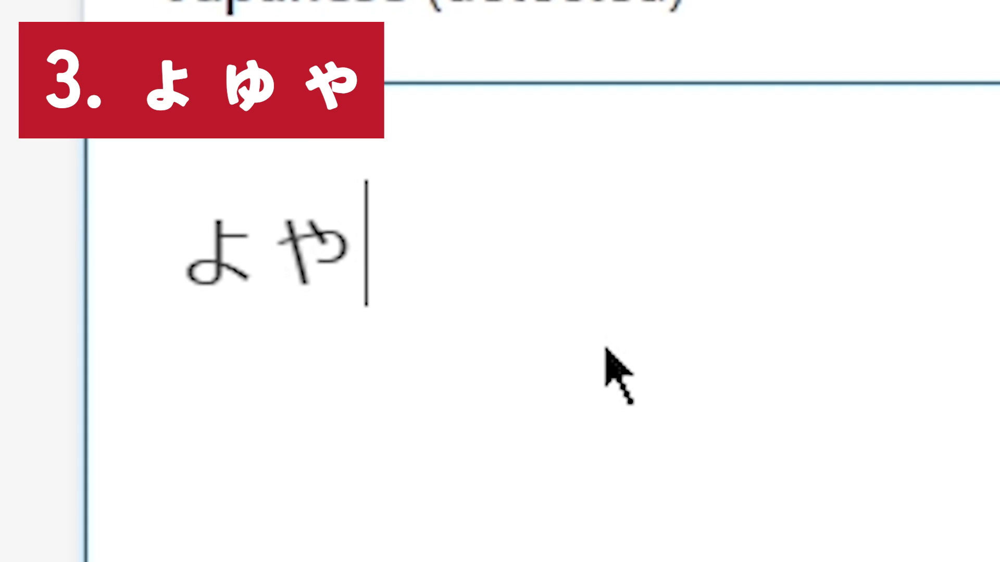
type("xyu")
key("Return")
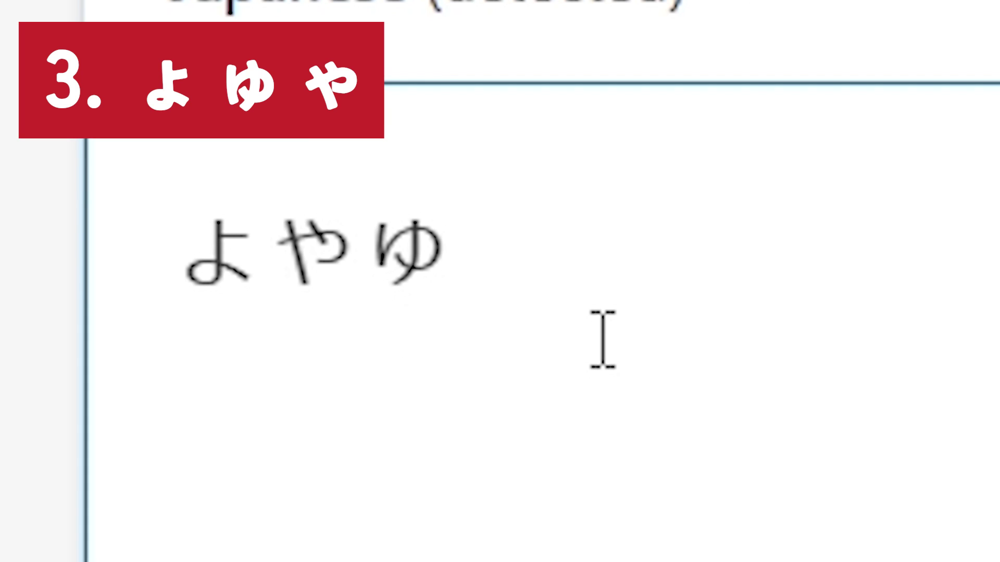
key("BackSpace")
key("BackSpace")
key("BackSpace")
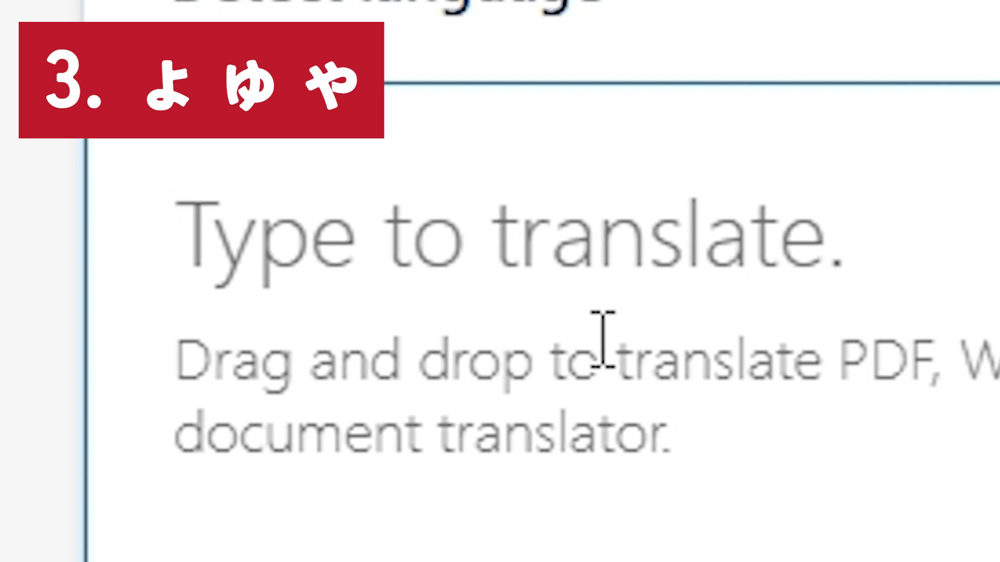
Step: Compose and discard しゃ, then convert きょう to 週 and cancel it
type("sha")
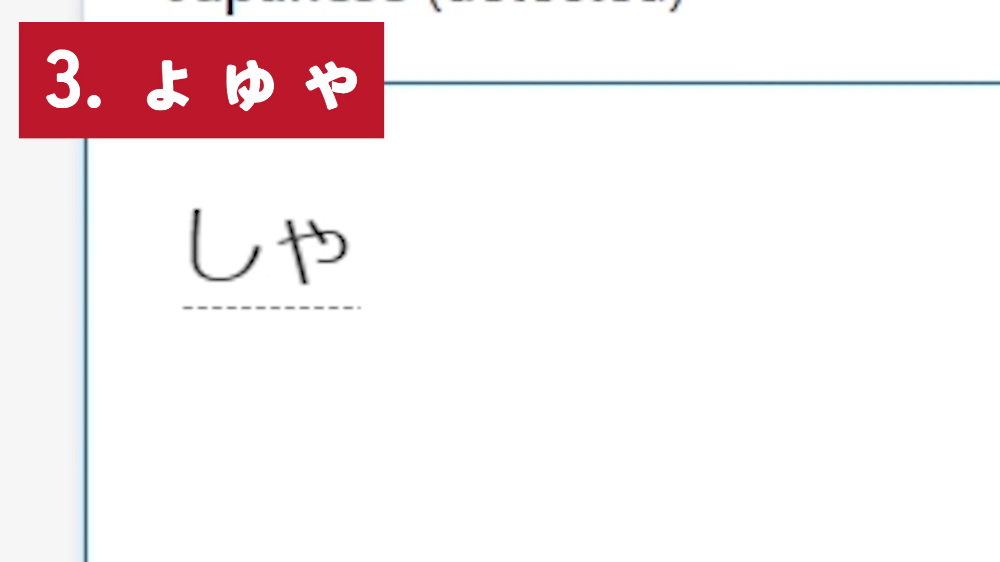
key("BackSpace")
key("BackSpace")
type("kyou")
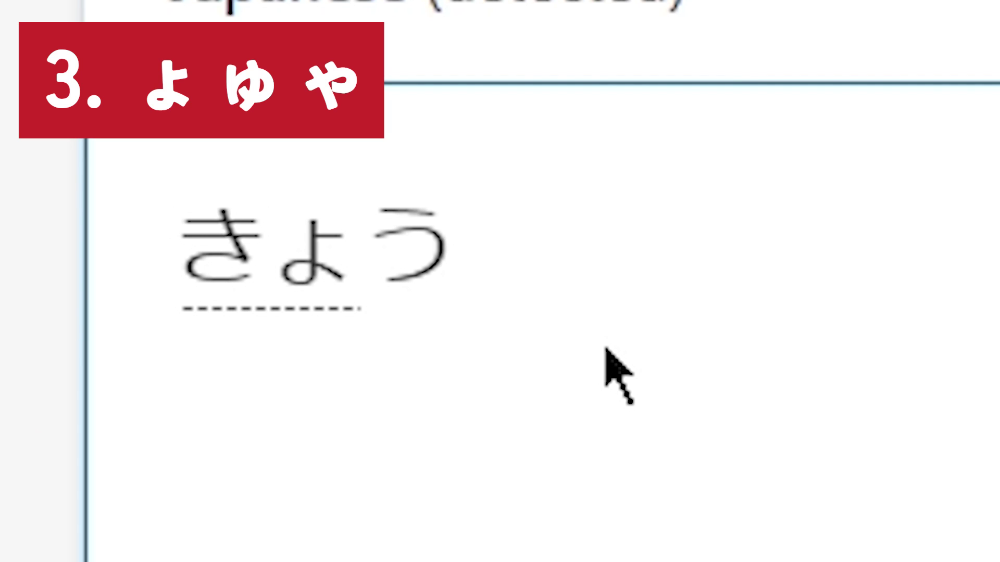
key("space")
key("space")
key("Escape")
key("Escape")
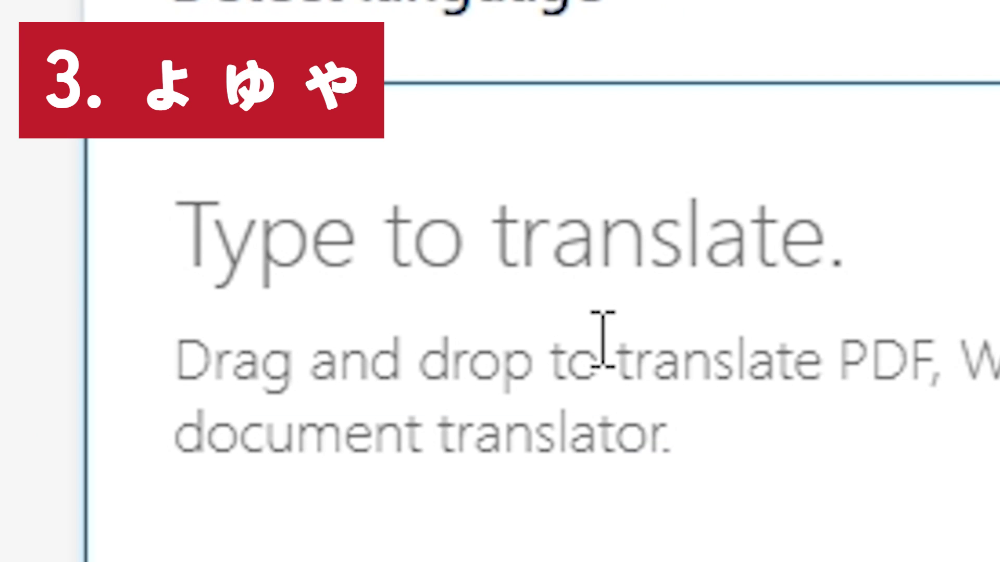
Step: Compose しゅう and move the cursor back and forth within the composition
type("shuu")
key("Home")
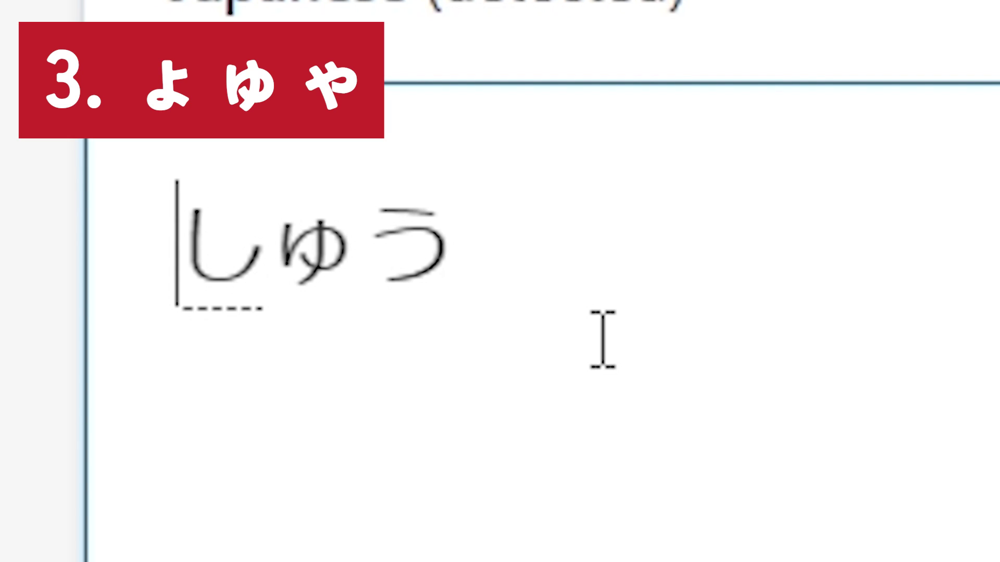
key("Right")
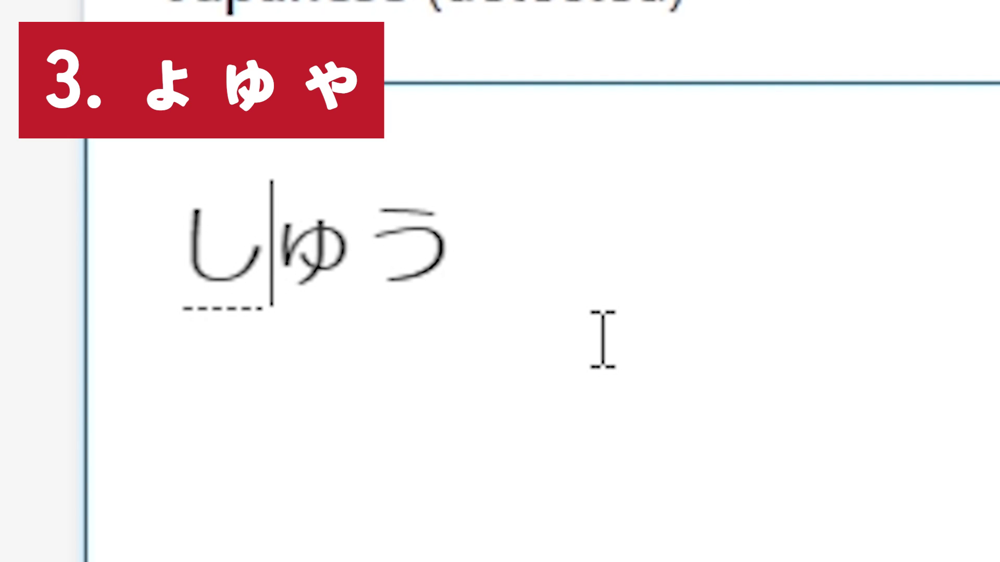
key("Left")
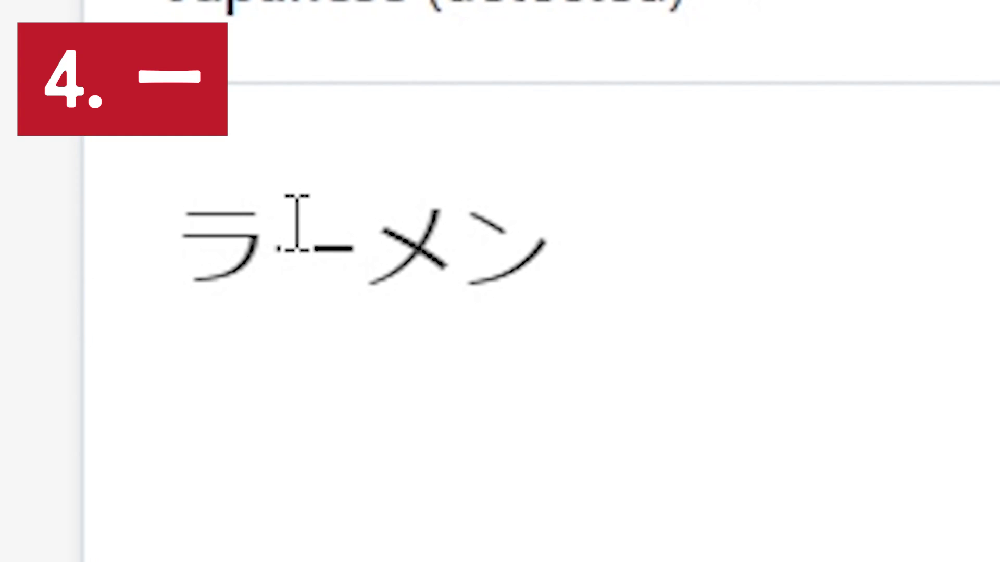
Step: Type ra-menn on a new line and convert it to katakana ラーメン
left_click_drag(290, 224, 369, 245)
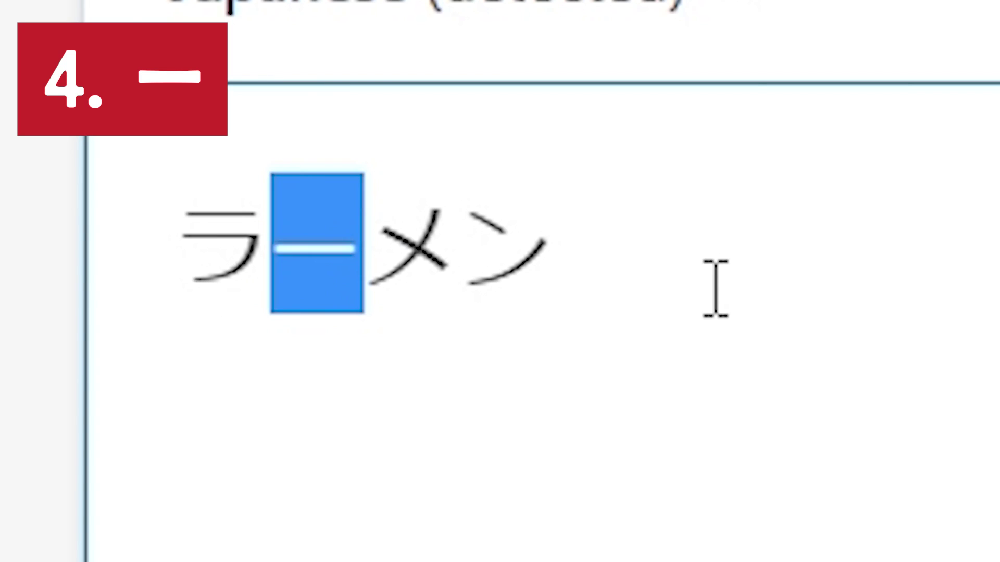
left_click(778, 319)
key("Return")
type("ra-me")
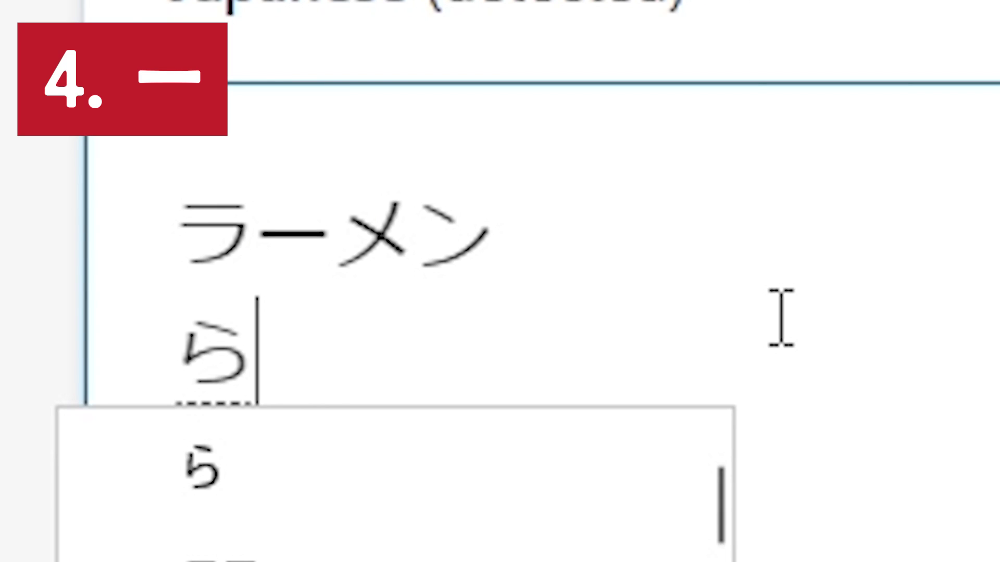
type("nn")
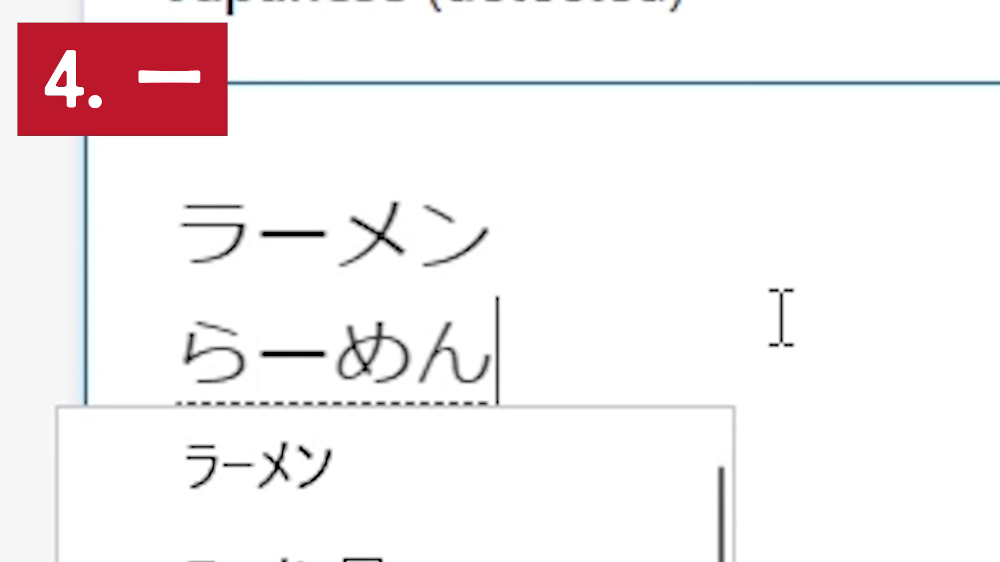
key("space")
key("Return")
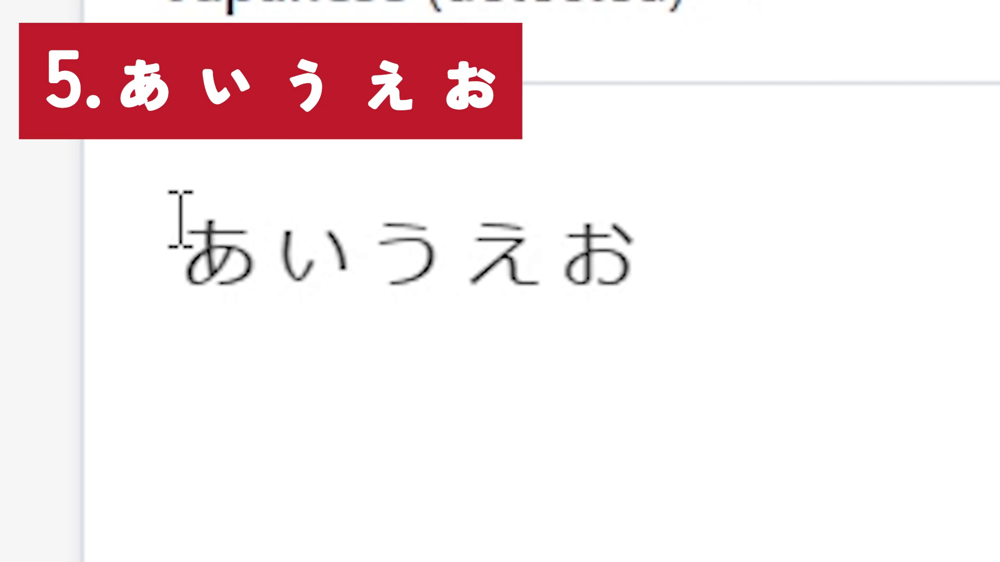
Step: Add a repeat of あいうえお on a new line, then delete it
left_click_drag(179, 219, 887, 263)
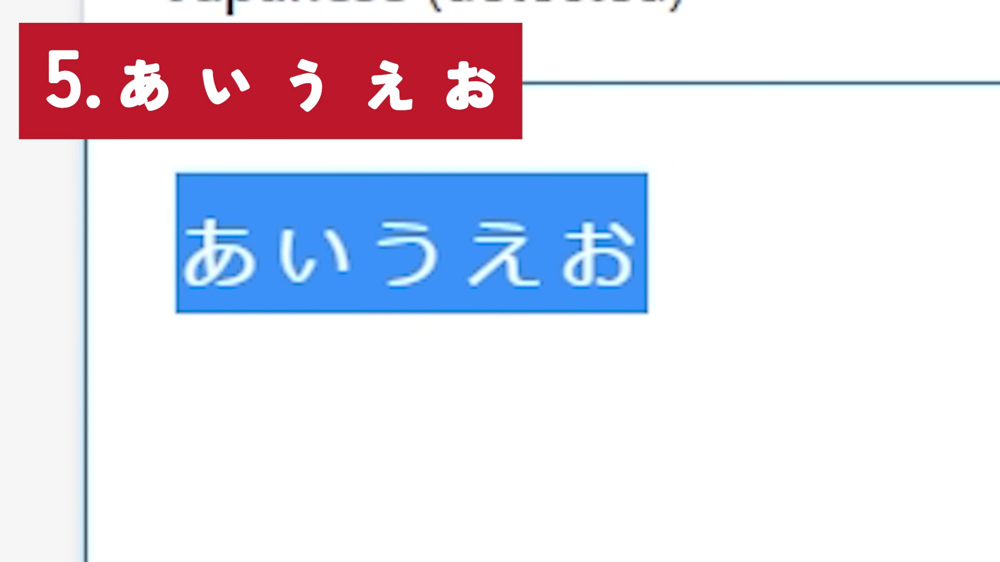
left_click(650, 242)
key("Return")
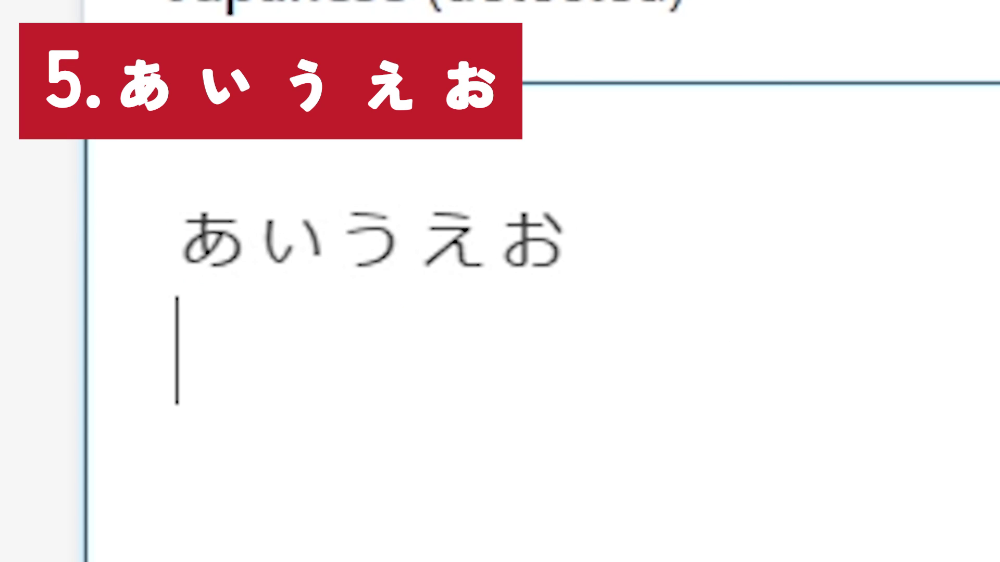
type("あいうえお")
key("BackSpace")
key("BackSpace")
key("BackSpace")
key("BackSpace")
key("BackSpace")
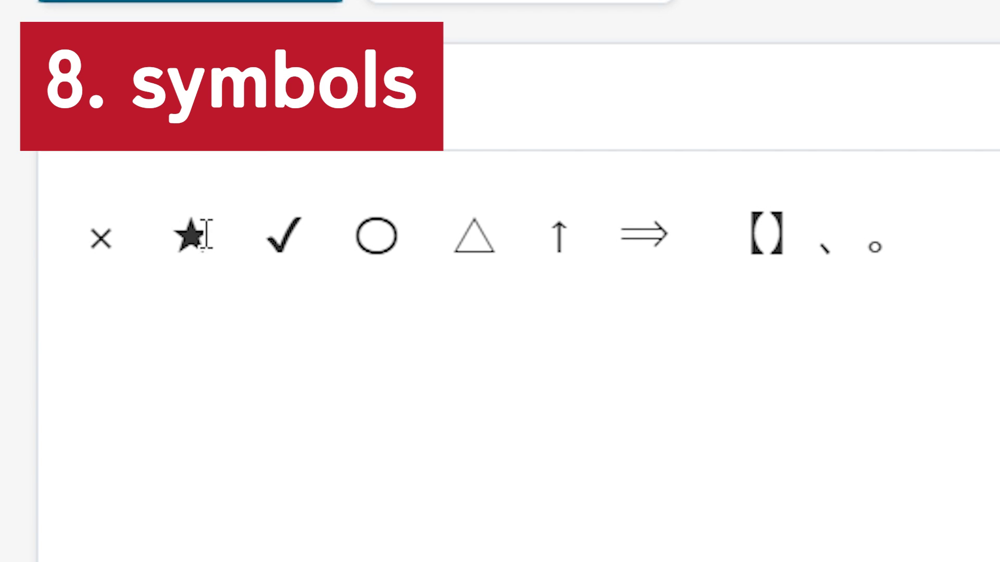
Step: On a new line, convert batsu to × and cancel, then browse ほし candidates for ★
left_click(975, 279)
key("Return")
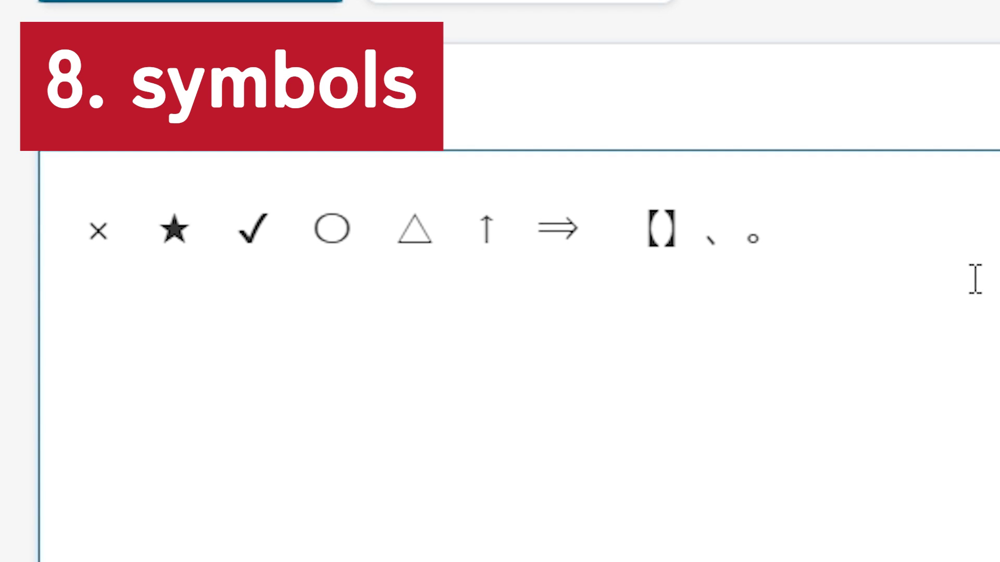
type("batsu")
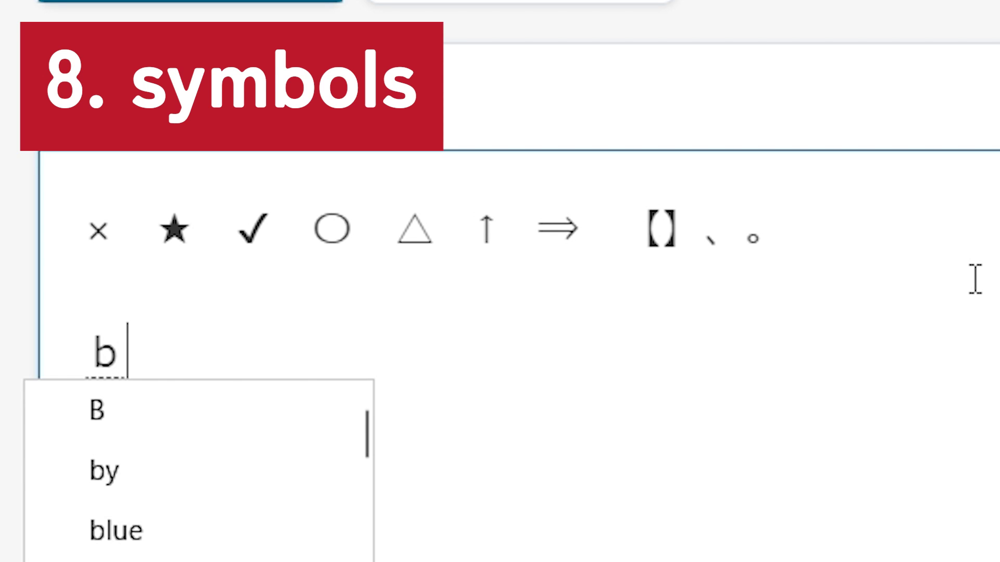
key("space")
key("space")
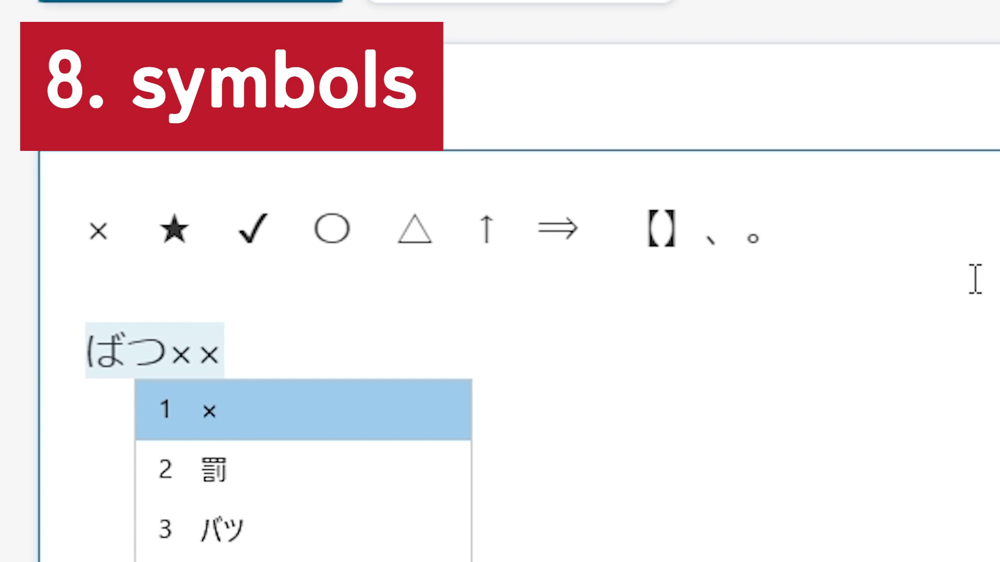
key("Escape")
key("Escape")
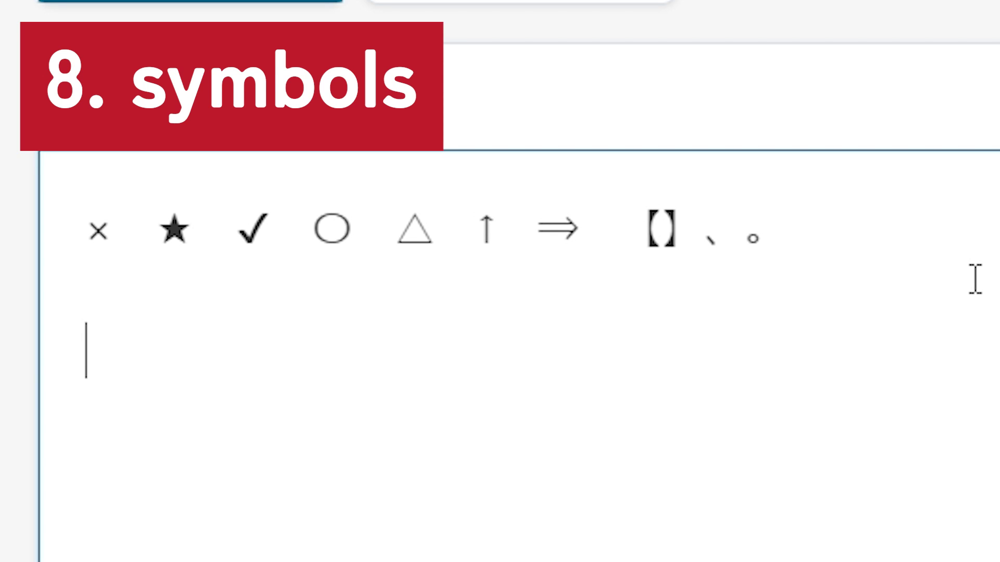
type("ho")
type("s")
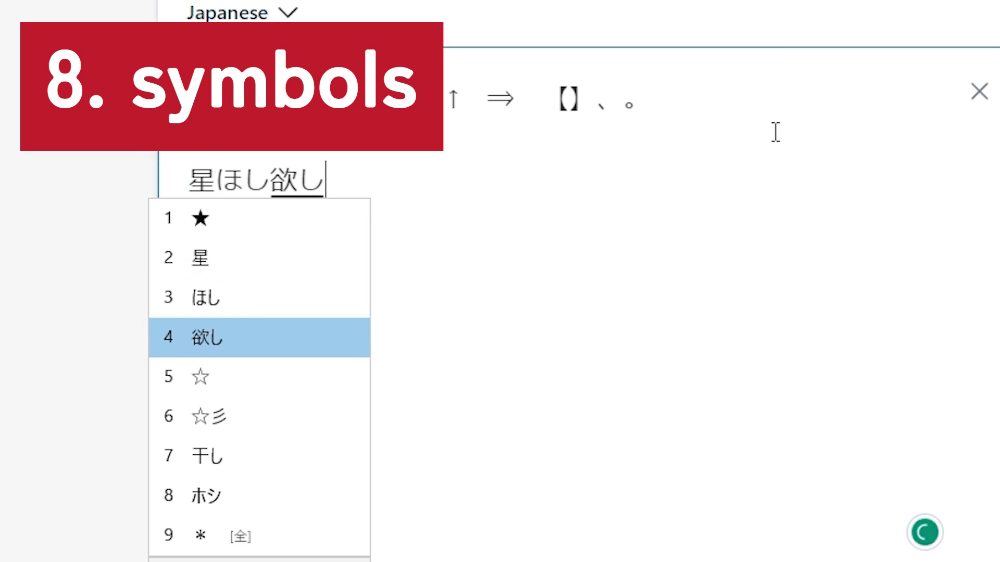
key("space")
key("space")
key("space")
key("space")
key("space")
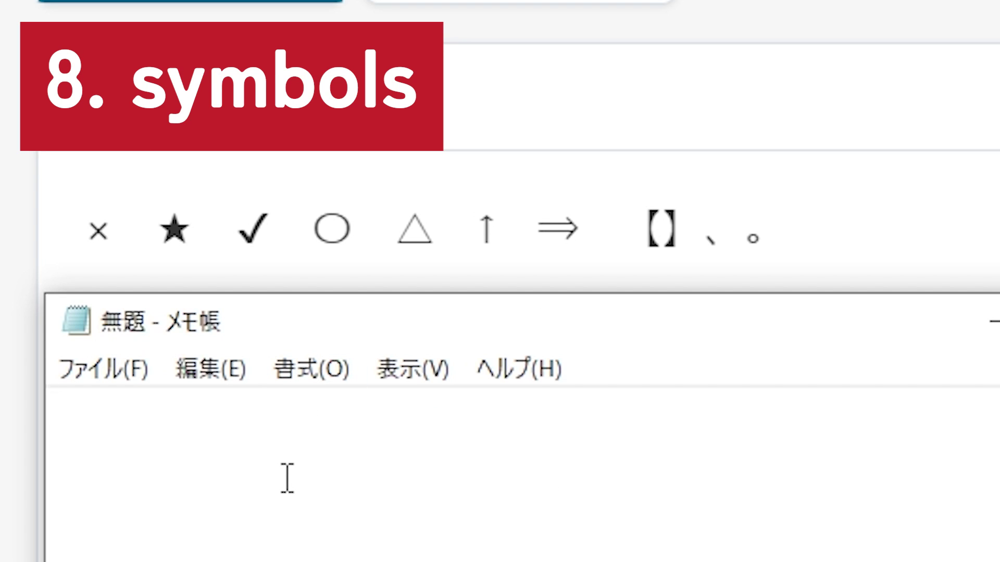
Step: Enter ✓ from chekku and ○ from maru, then pick △ from sankaku
type("chekk")
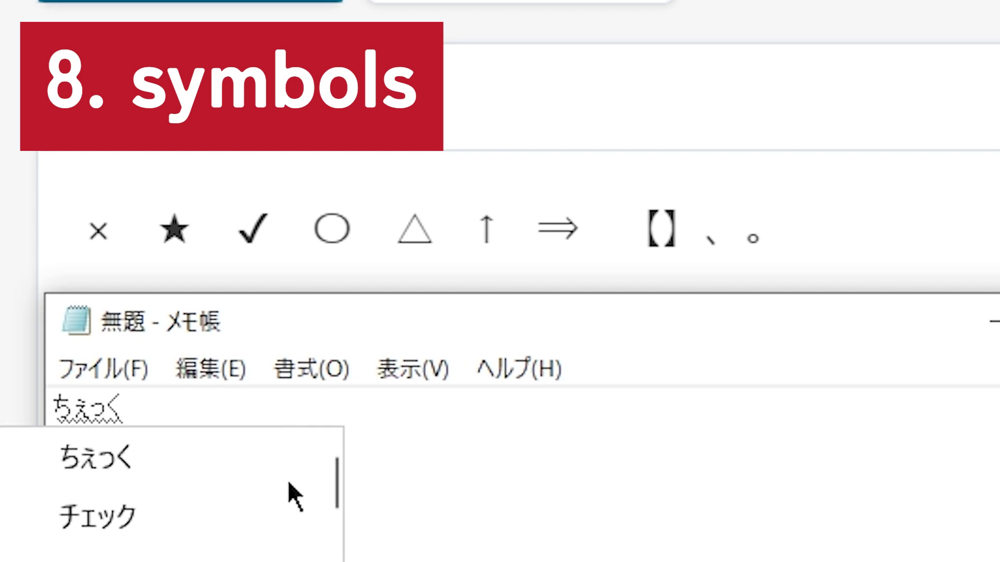
key("BackSpace")
key("BackSpace")
key("Return")
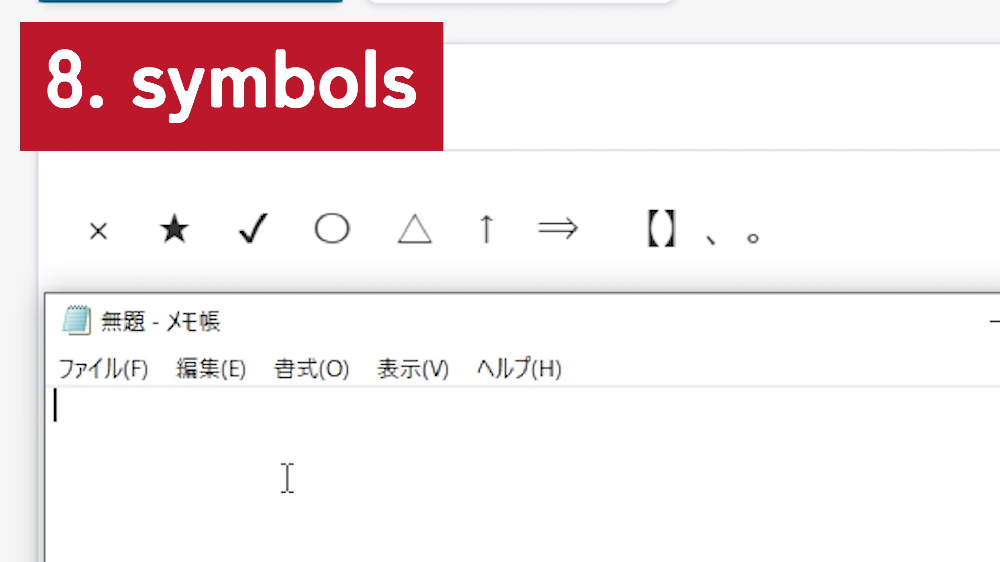
type("maru")
key("space")
key("space")
key("space")
key("space")
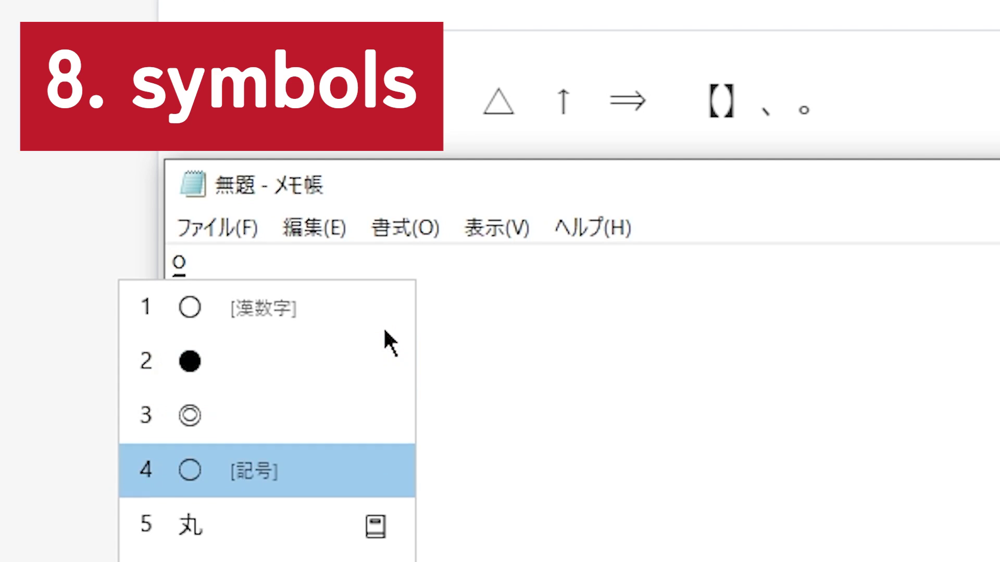
key("Up")
key("Up")
key("Up")
key("Return")
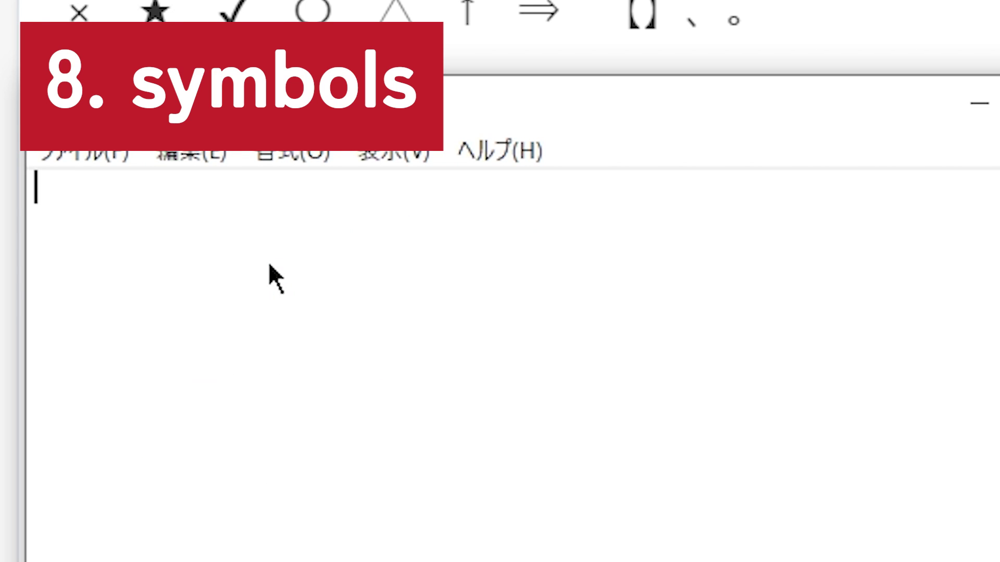
type("sankak")
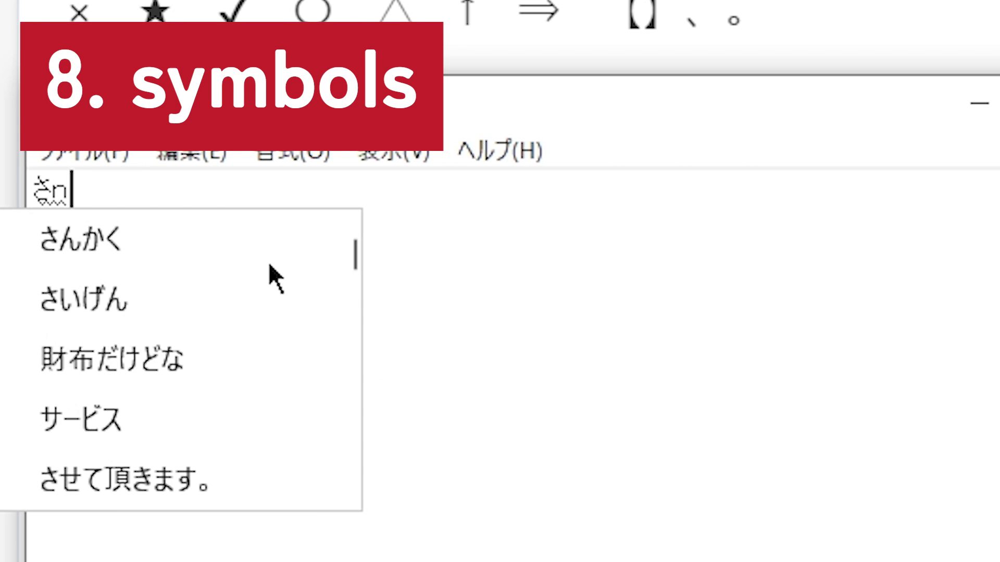
type("u")
key("space")
key("space")
key("space")
key("Up")
key("Up")
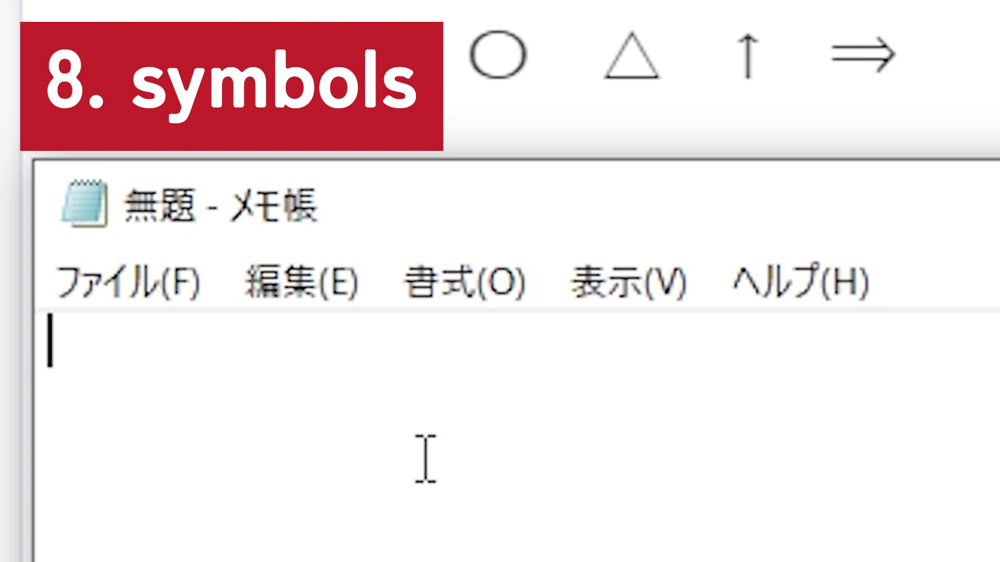
Step: Convert うえ, みぎ, ひだり to ↑, →, ←, and discard the ↓ from した
type("ue")
key("space")
key("space")
key("Return")
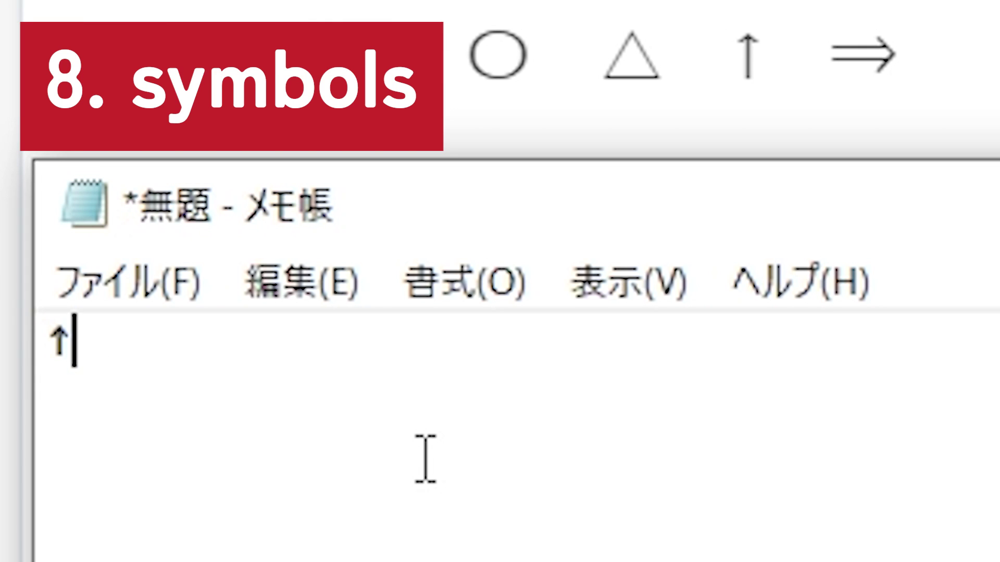
type("migi")
key("space")
type("hidari")
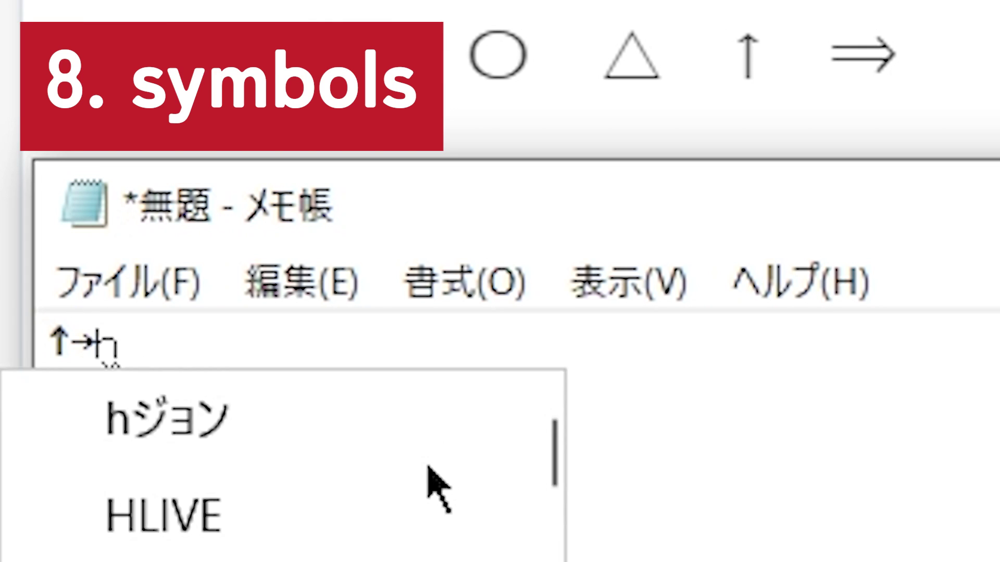
key("space")
type("shita")
key("space")
key("BackSpace")
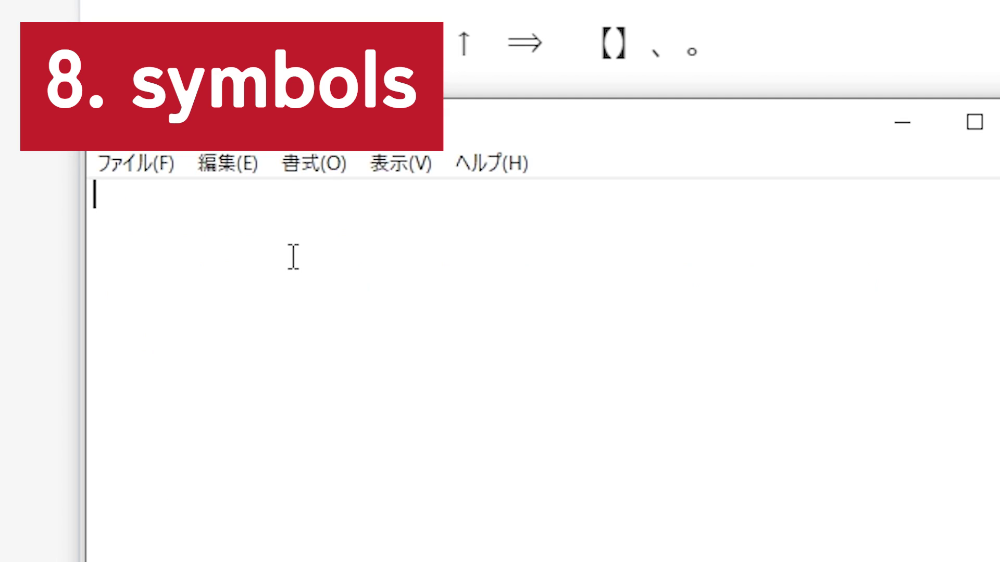
Step: Convert やじるし and commit the ⇔ arrow from its candidates
type("yajiru")
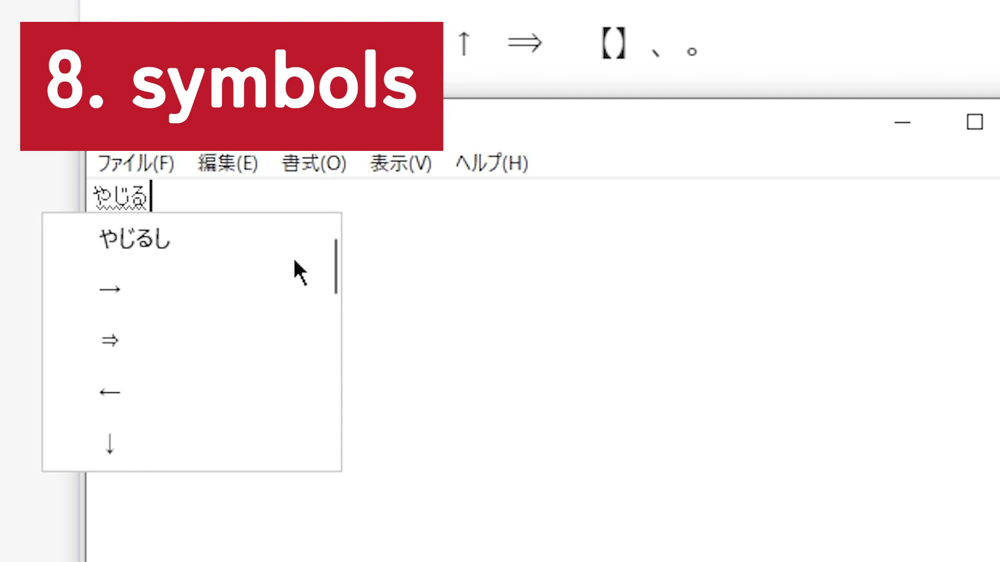
type("si")
key("space")
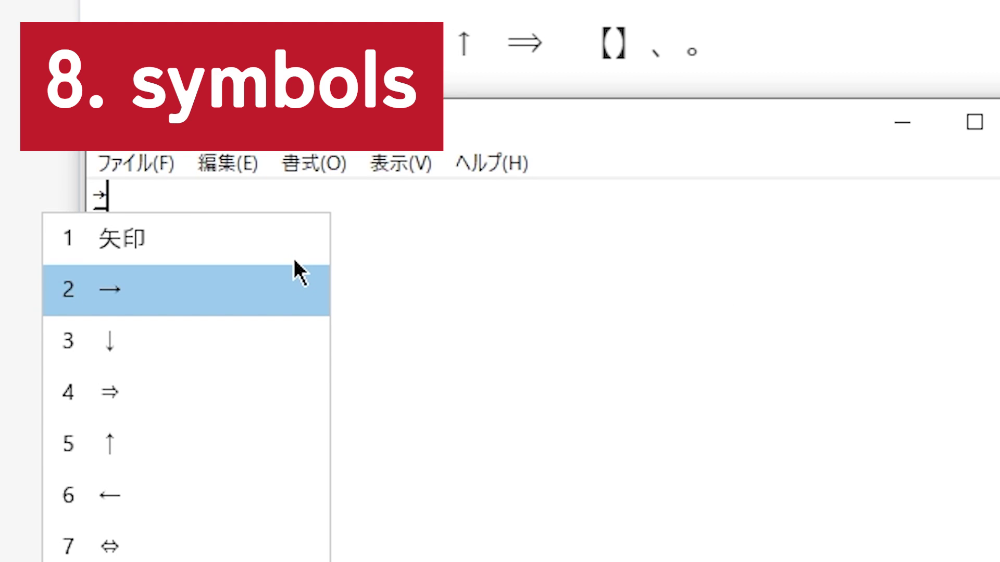
key("space")
key("space")
key("space")
key("space")
key("space")
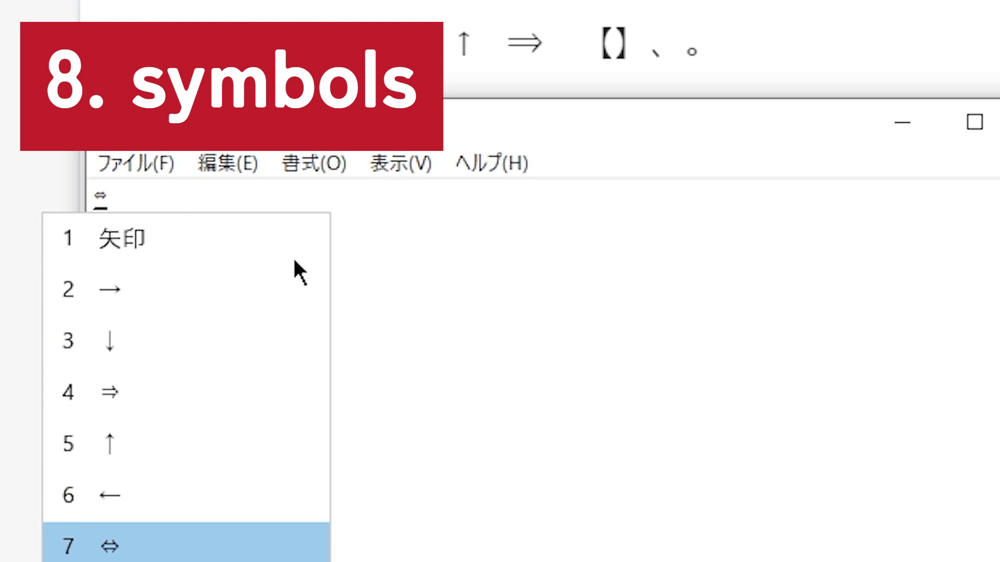
key("Return")
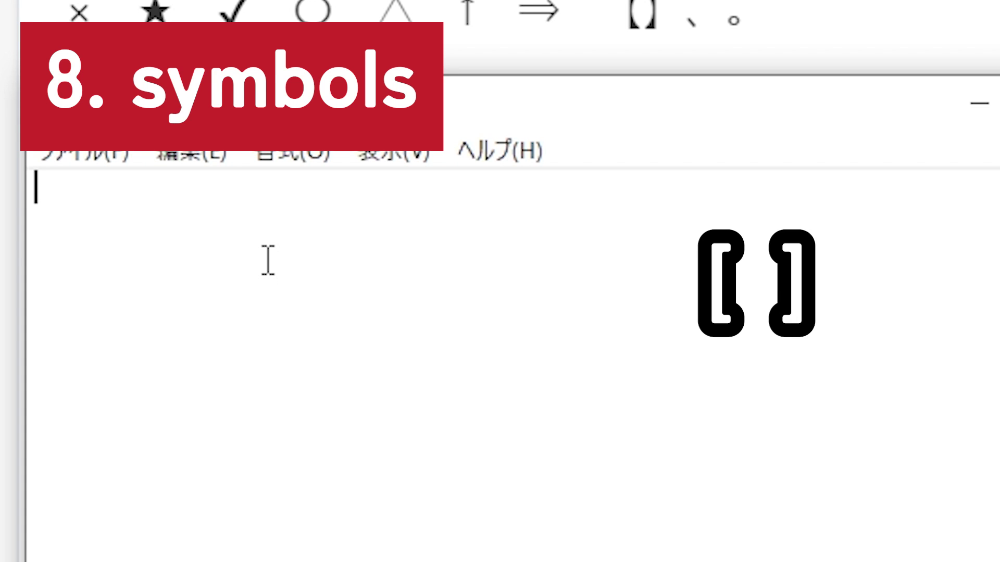
Step: Commit 「」 from [] and delete it, then browse the bracket variants and cancel
type("[]")
key("Return")
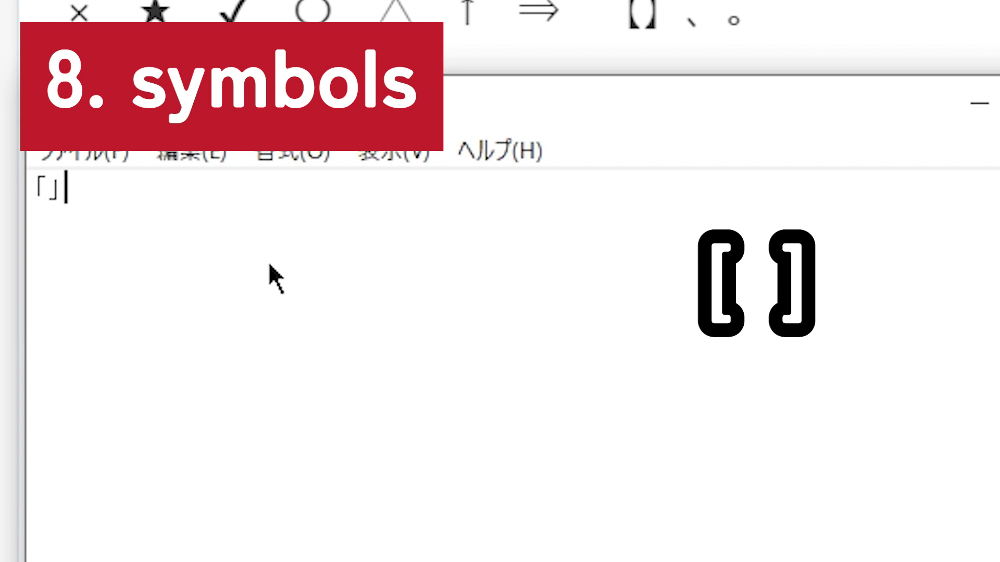
key("BackSpace")
key("BackSpace")
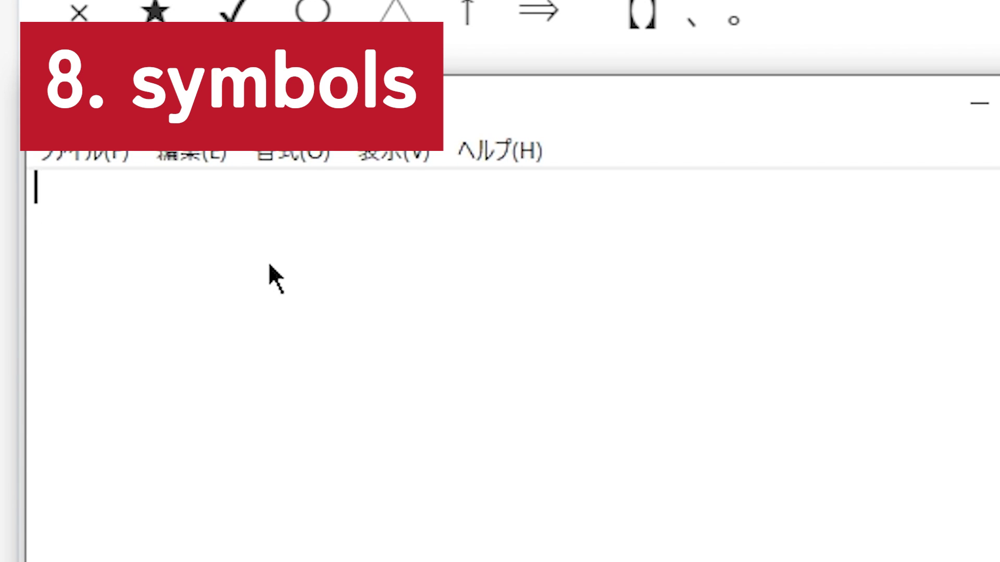
type("[")
key("space")
key("space")
key("space")
key("space")
key("space")
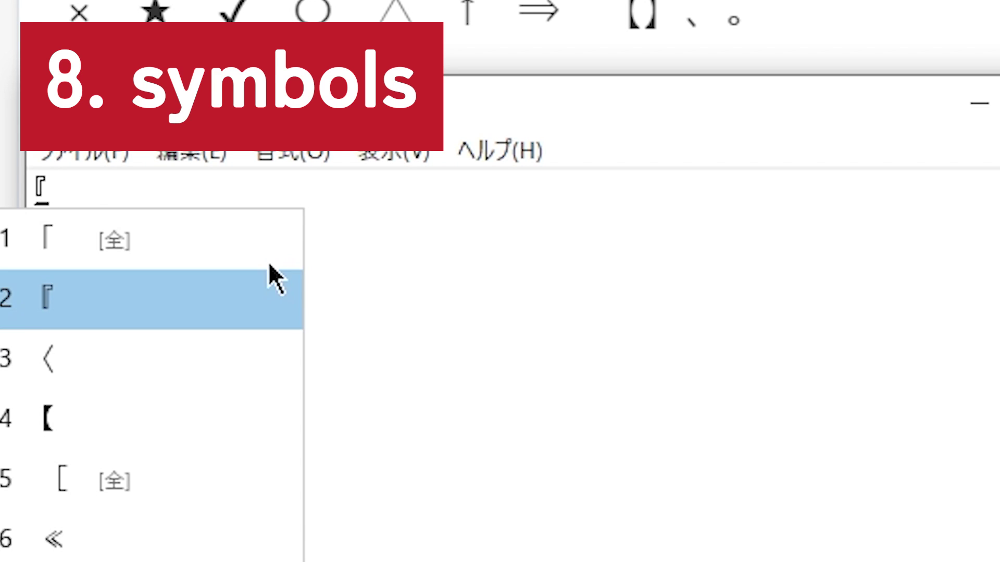
key("space")
key("space")
key("space")
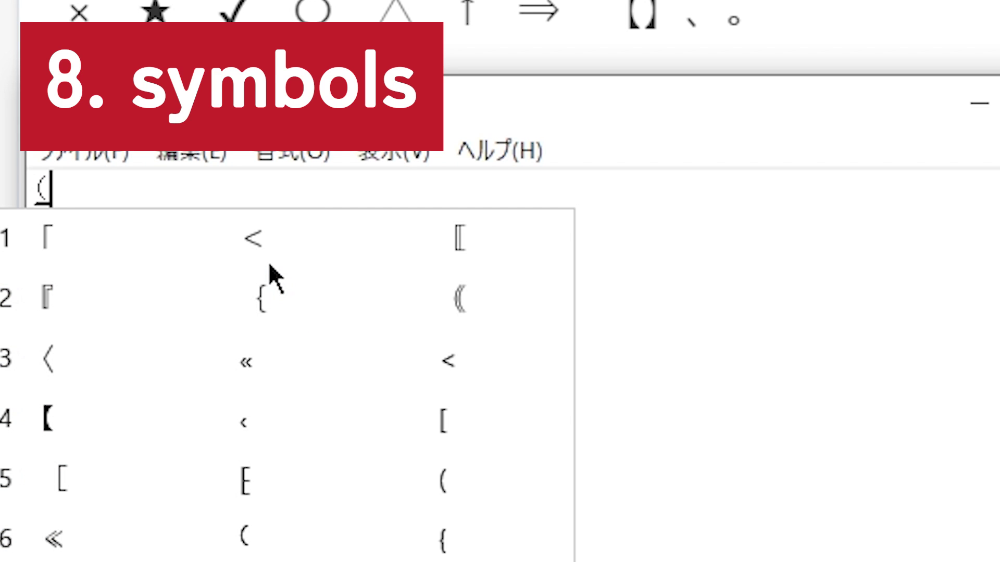
key("Escape")
key("Escape")
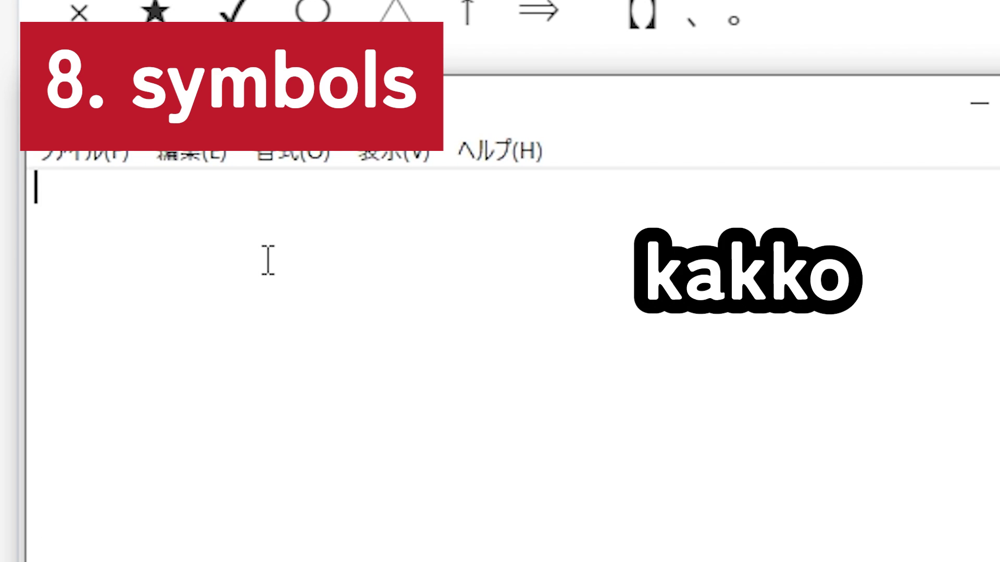
Step: Browse and discard the かっこ bracket candidates, then type the Japanese comma and period 、。
type("kakko")
key("space")
key("space")
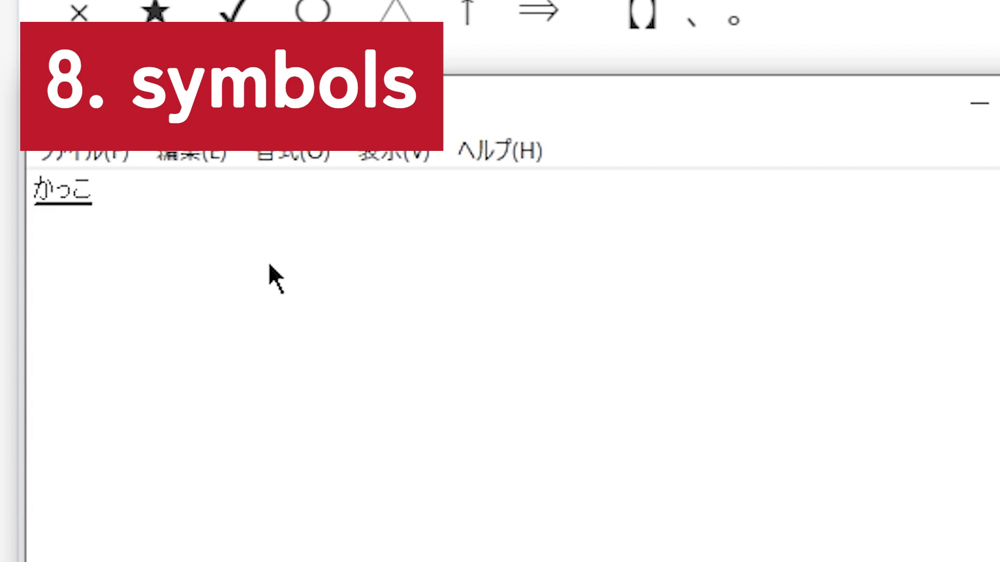
key("space")
key("space")
key("space")
key("space")
key("space")
key("space")
key("space")
key("space")
key("space")
key("space")
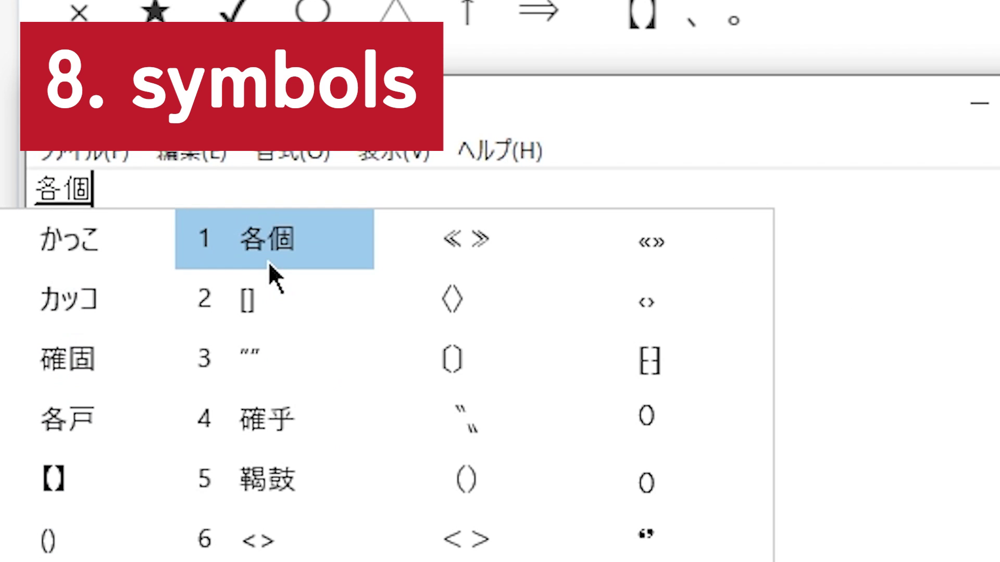
key("Escape")
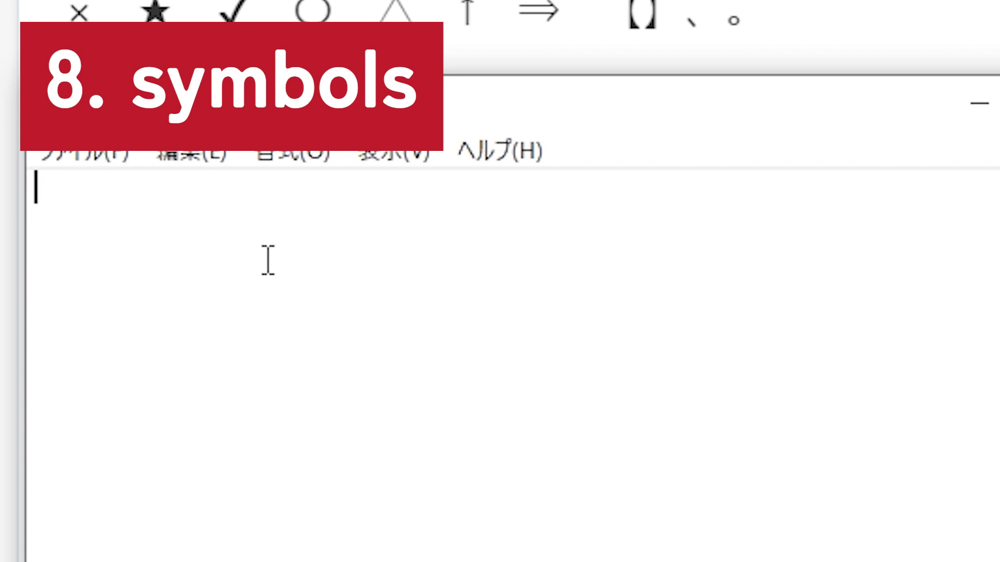
type(",.")
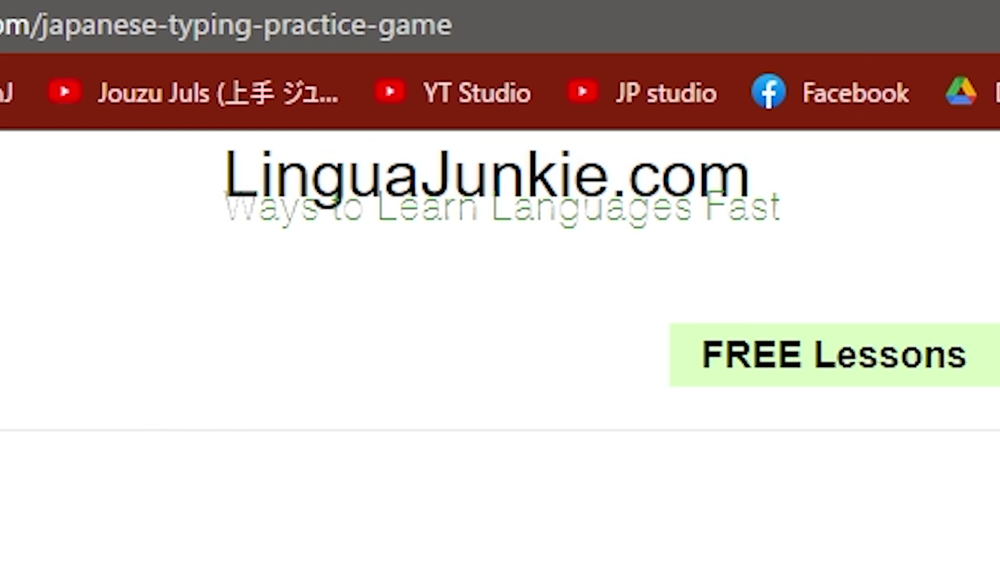
Step: Start LinguaJunkie's typing game with a 1分 limit and type 試合に負けるわけにはいかない。 in romaji
scroll(148, 201, "down", 15)
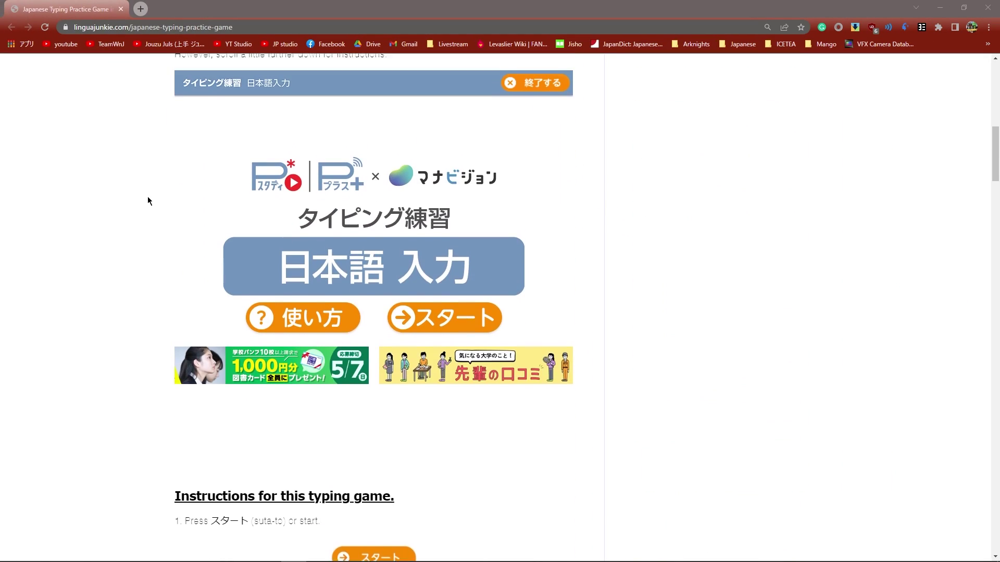
scroll(148, 197, "up", 1)
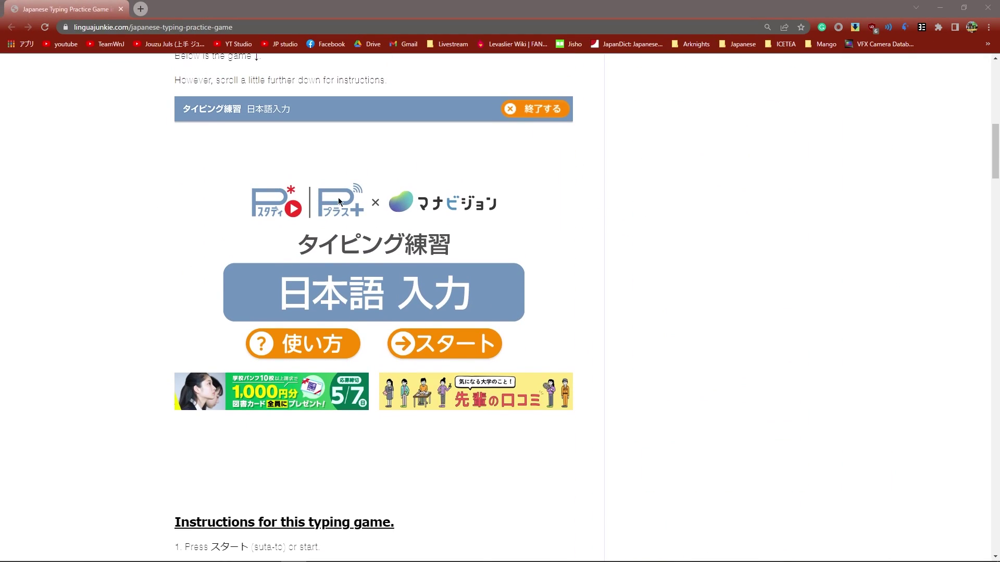
left_click(451, 348)
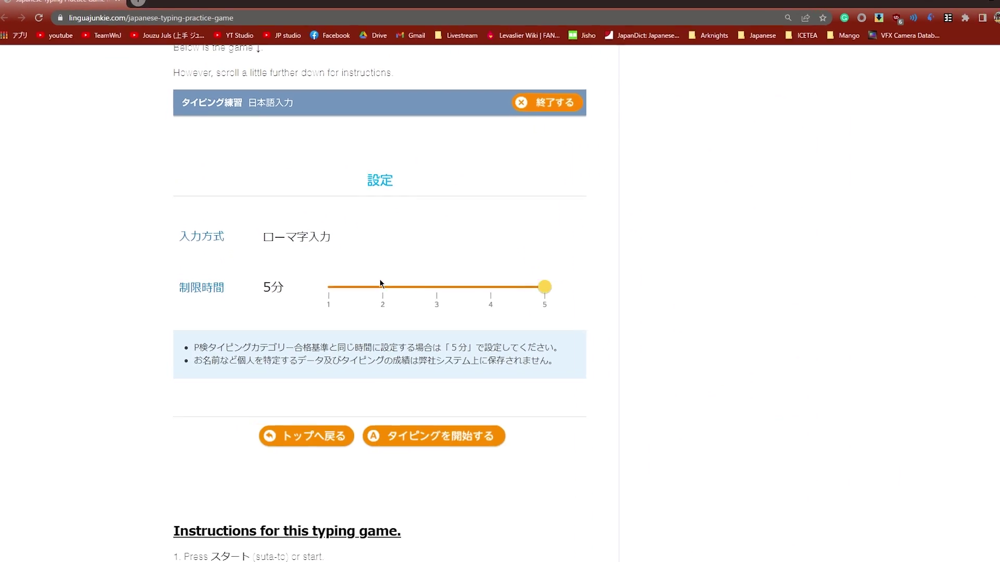
left_click_drag(550, 287, 325, 291)
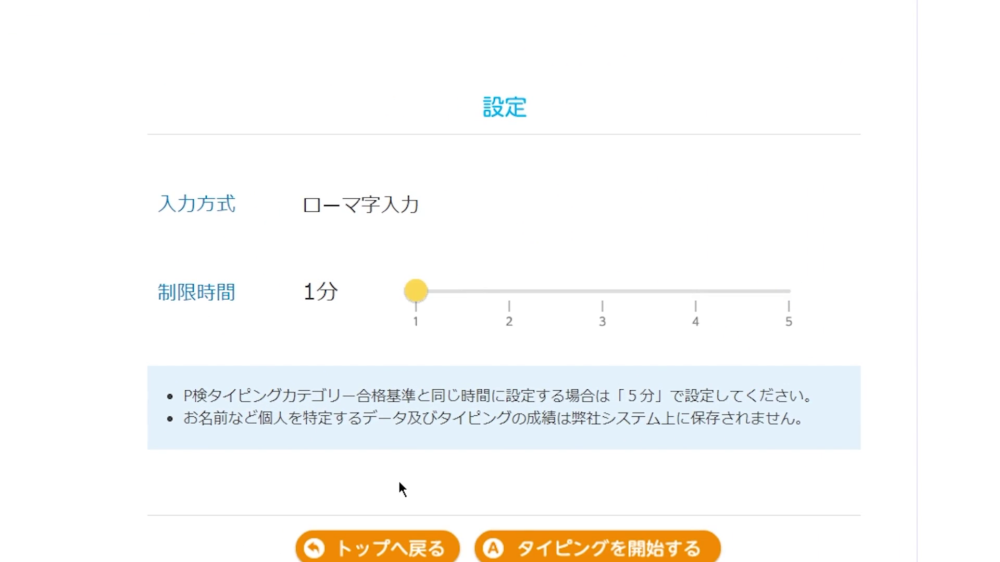
left_click(573, 547)
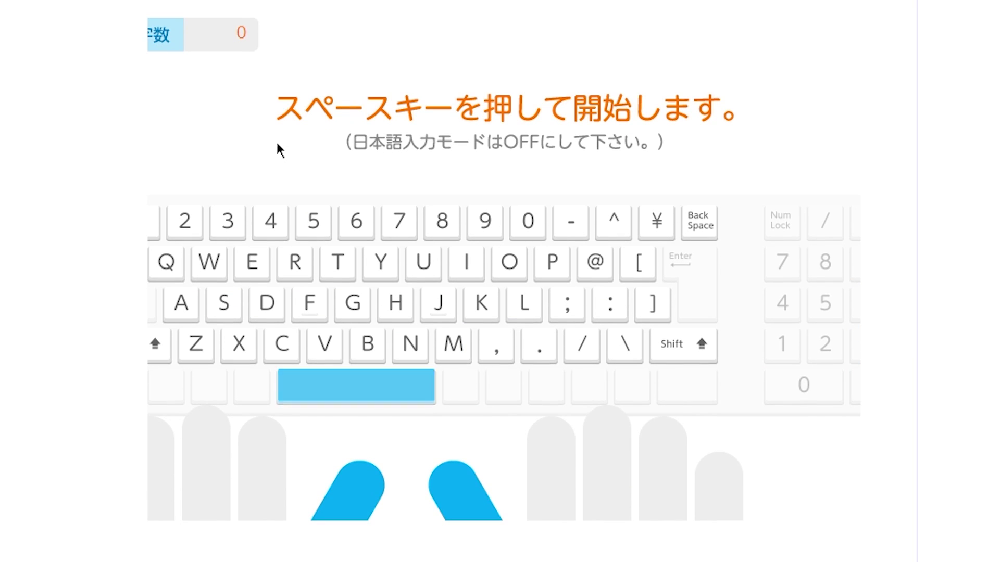
key("space")
type("si")
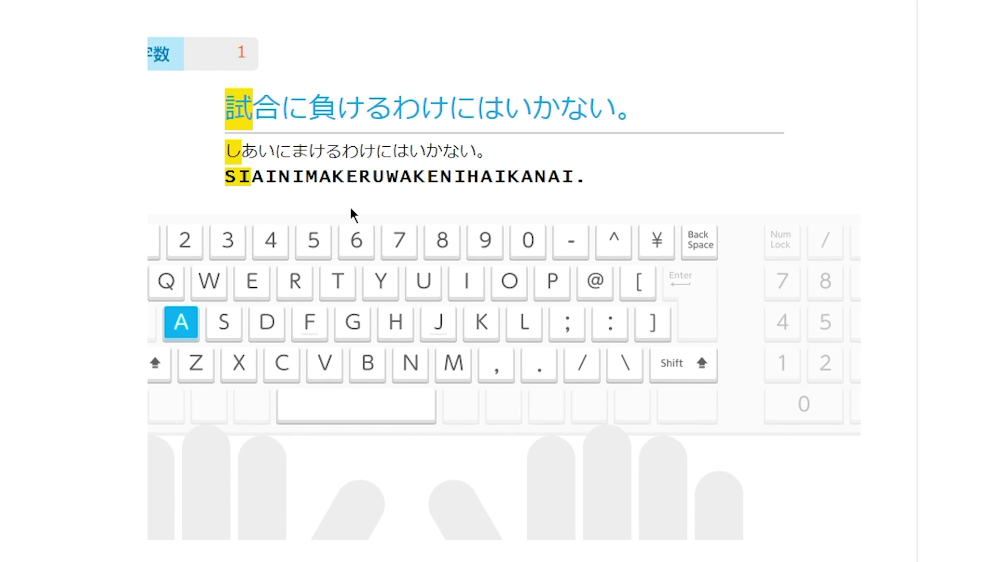
type("ainimakeru")
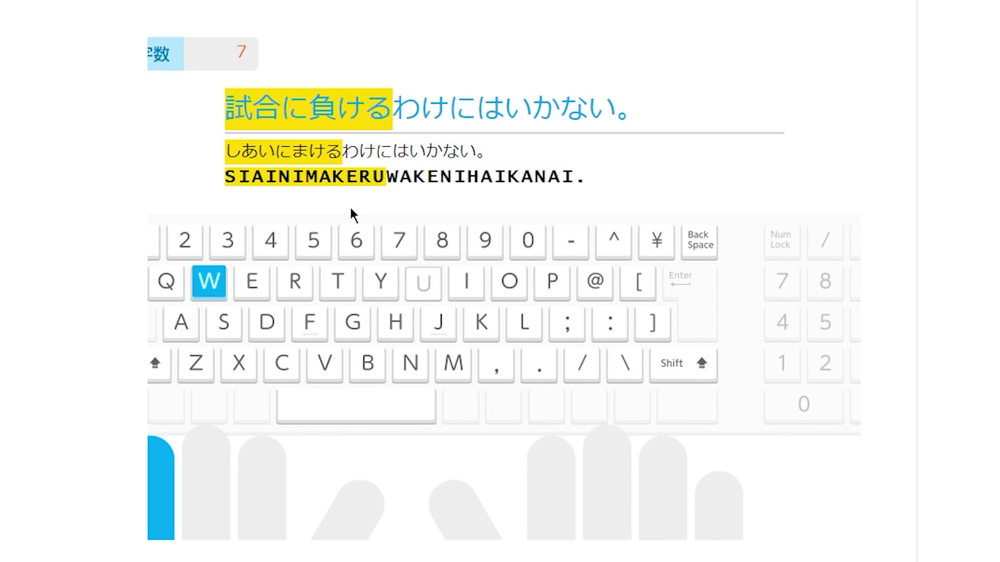
type("wakenihai")
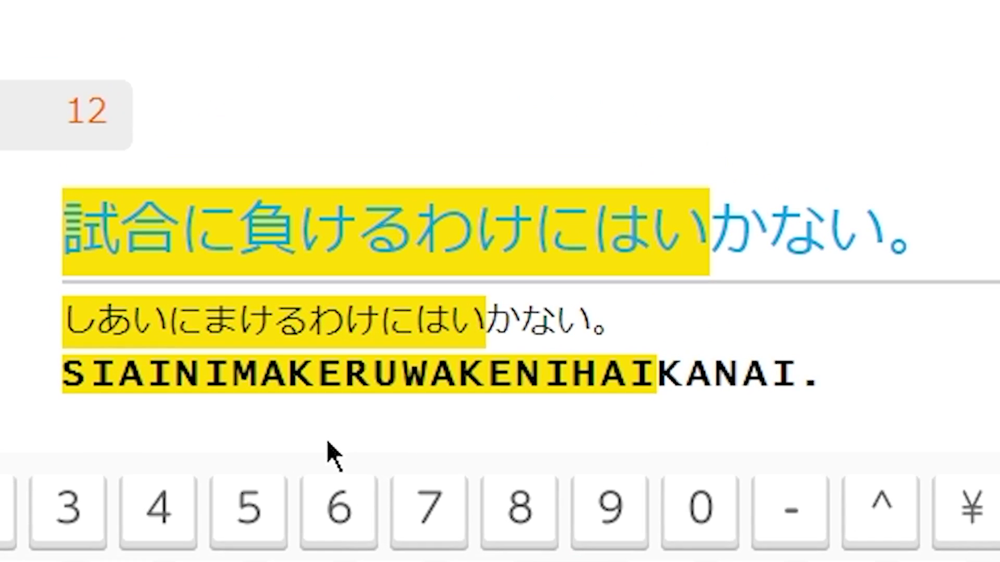
type("kanai.")
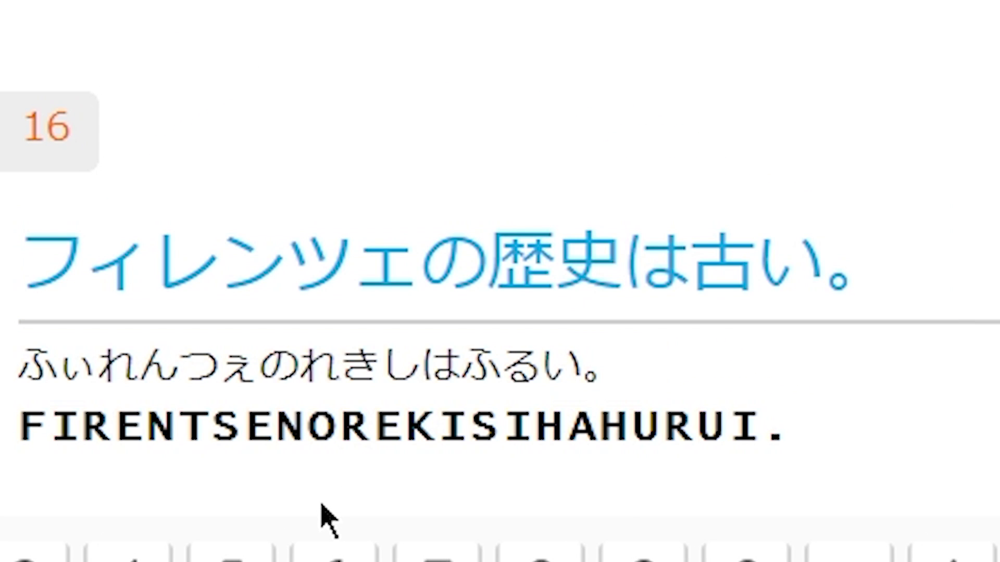
type("ful")
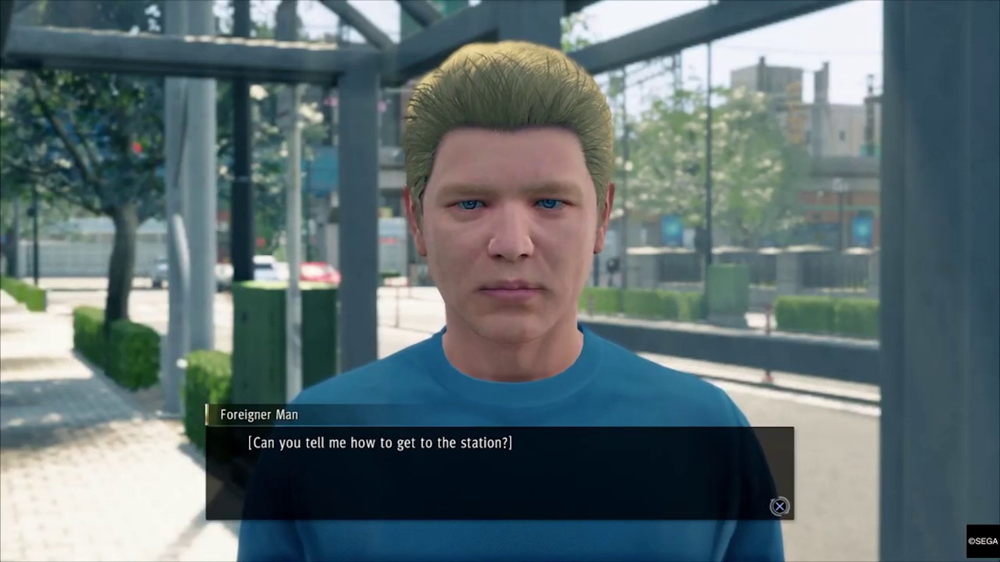
Step: Show the YouTube channel home page headed by its "2 Years of 'Learning' Japanese" video
key("Return")
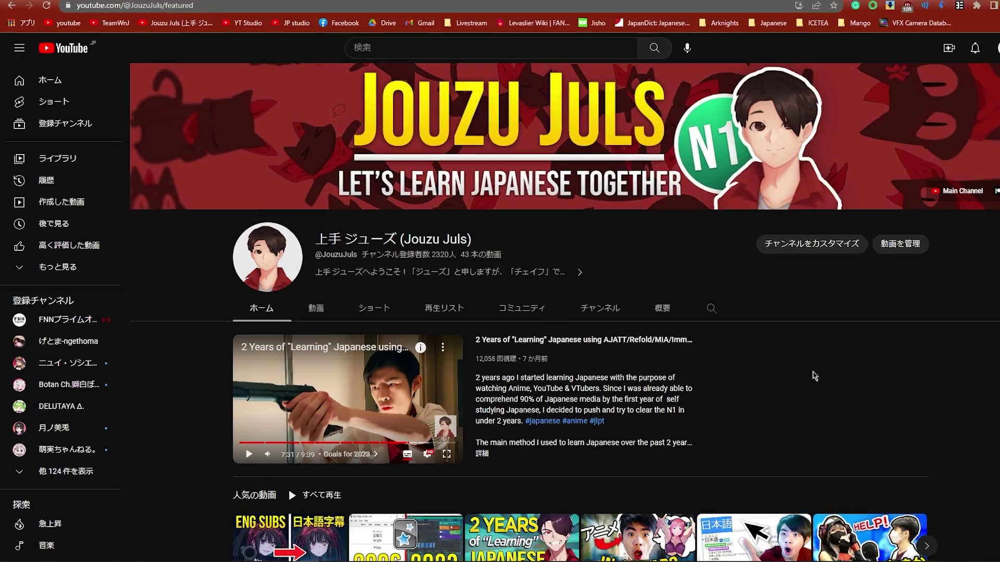
Step: Set both input-language and keyboard-layout switching hotkeys to 割り当てなし in 言語の設定
key("super")
type("lang")
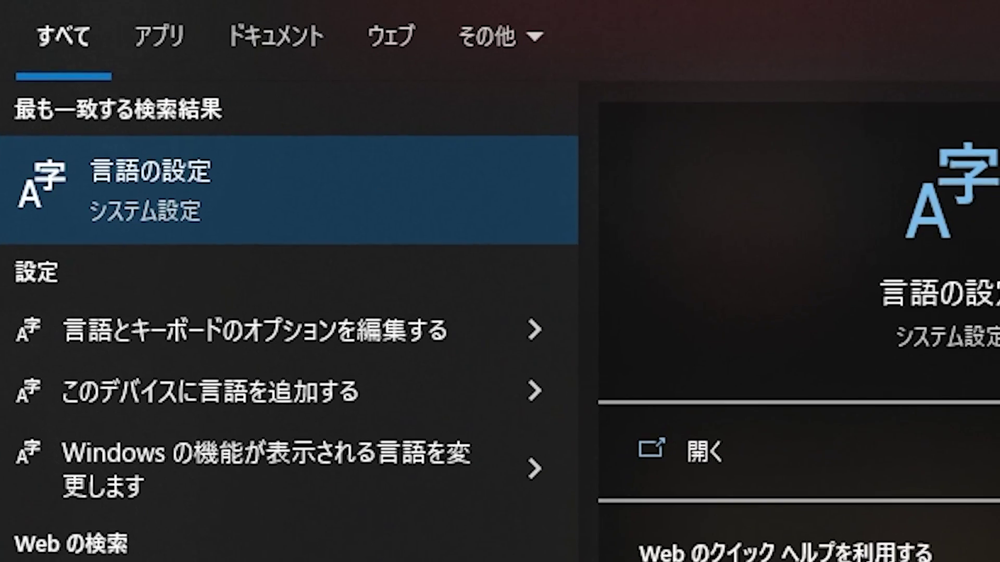
key("Return")
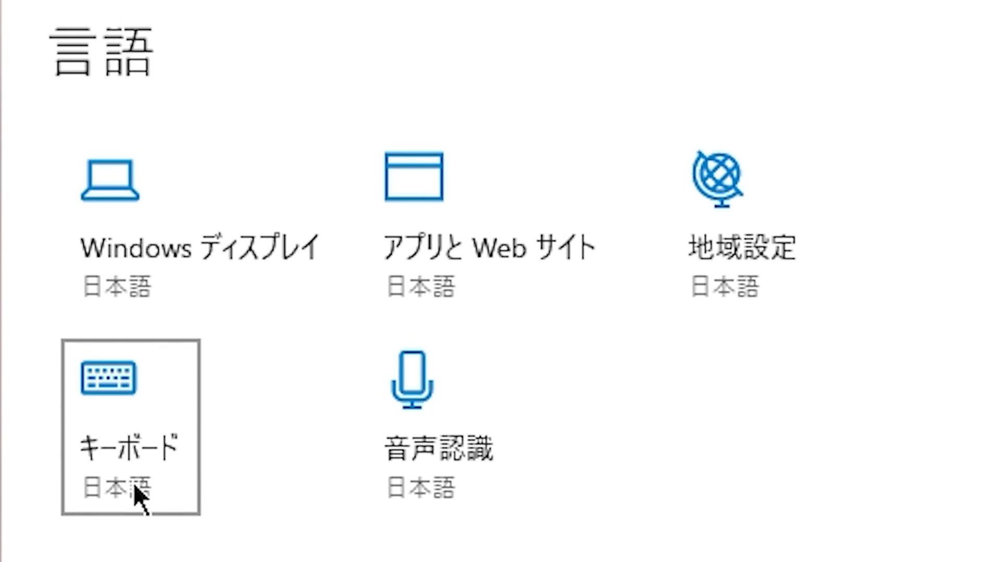
left_click(133, 482)
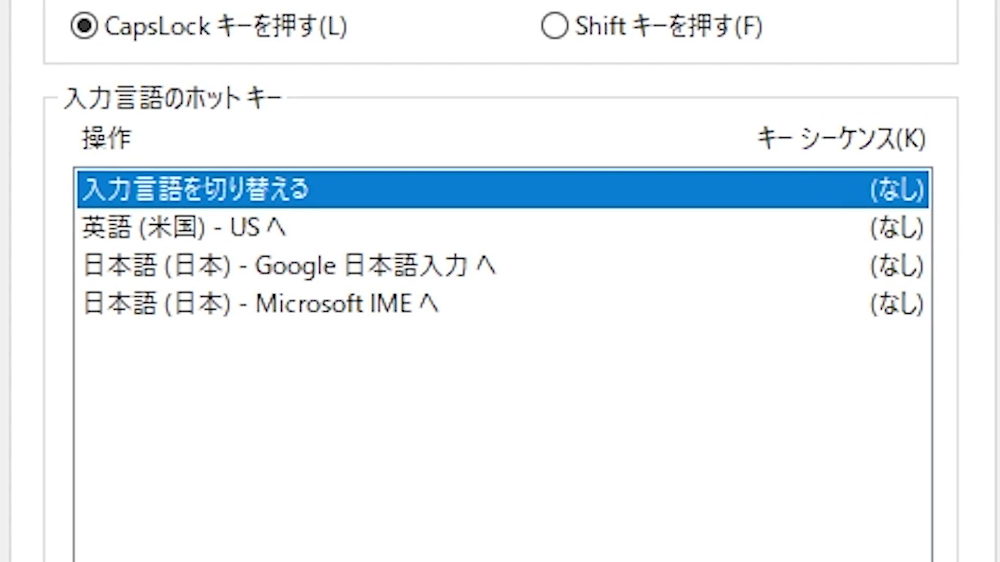
left_click(714, 396)
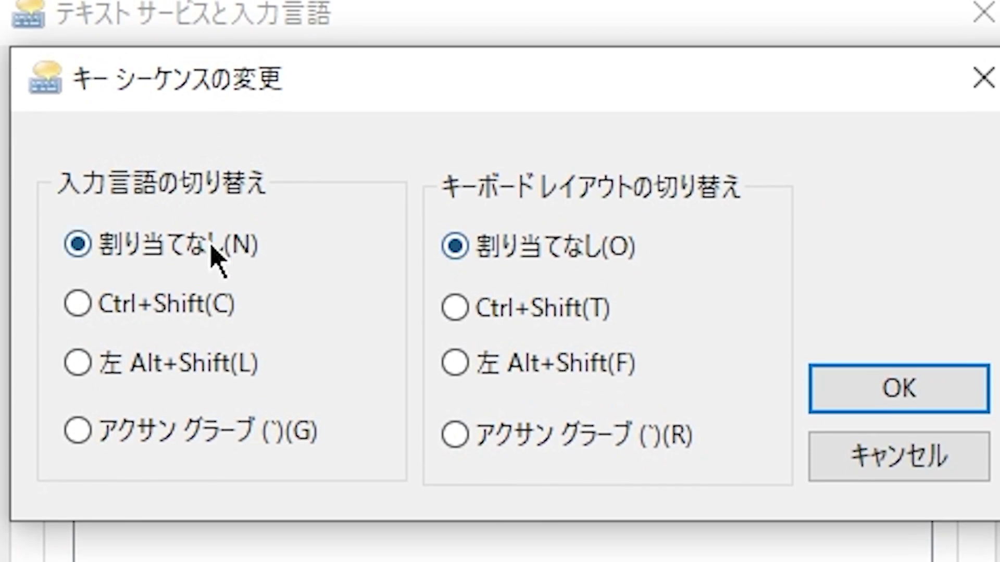
left_click(864, 396)
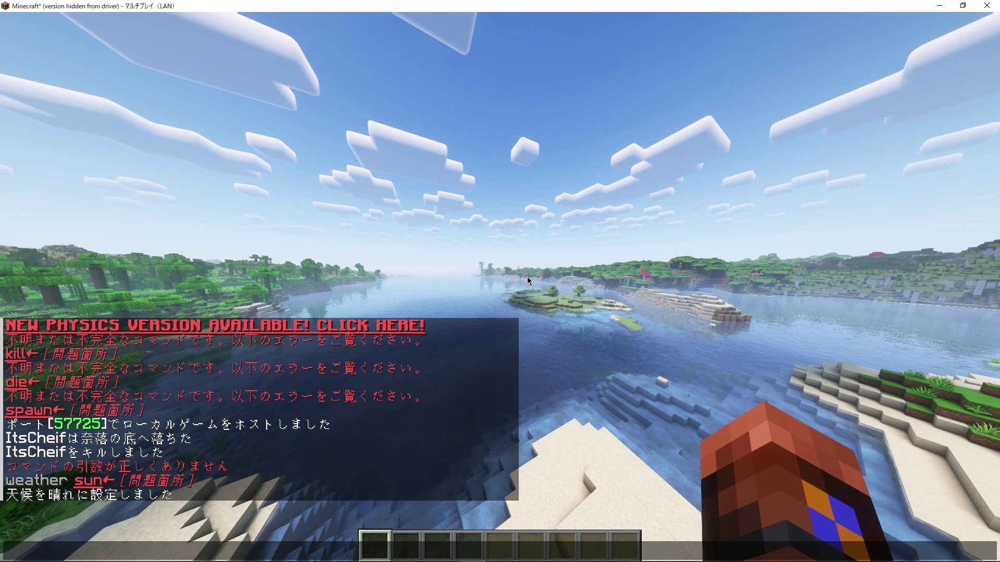
Step: Send こんにちは in Minecraft chat, then cancel the kana that WASD presses produced
type("こんにちは")
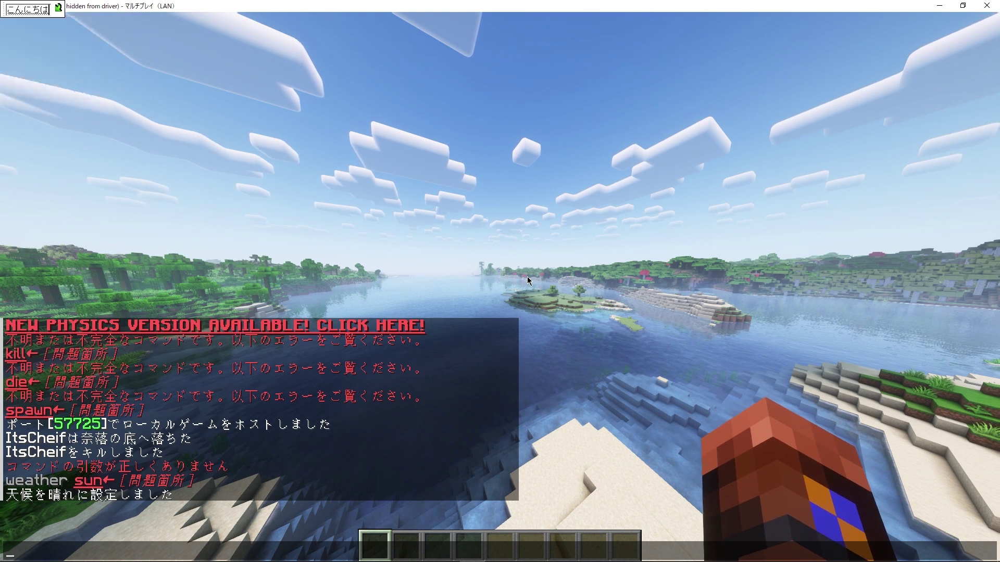
key("Return")
key("Return")
type("w")
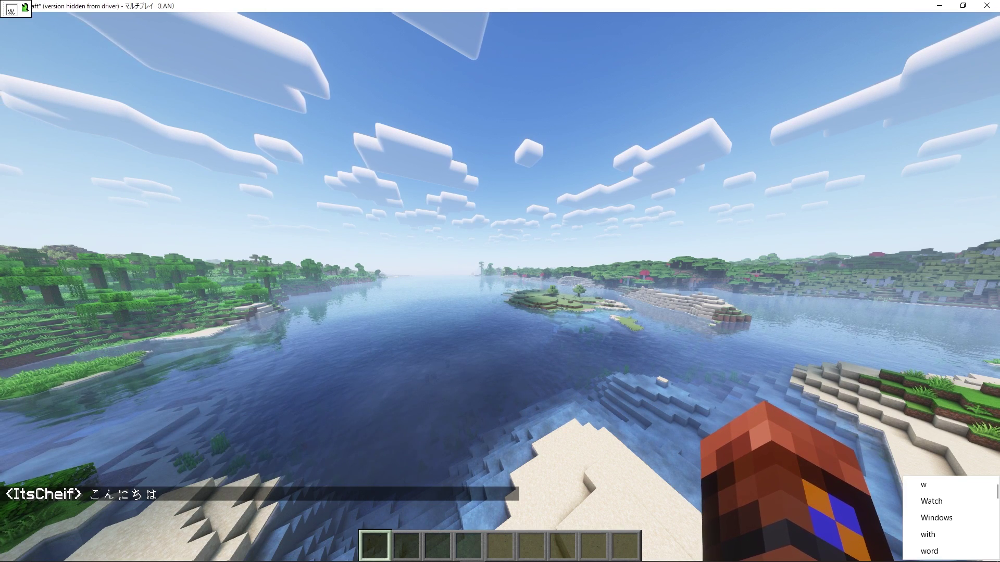
type("asdwasdwwaw")
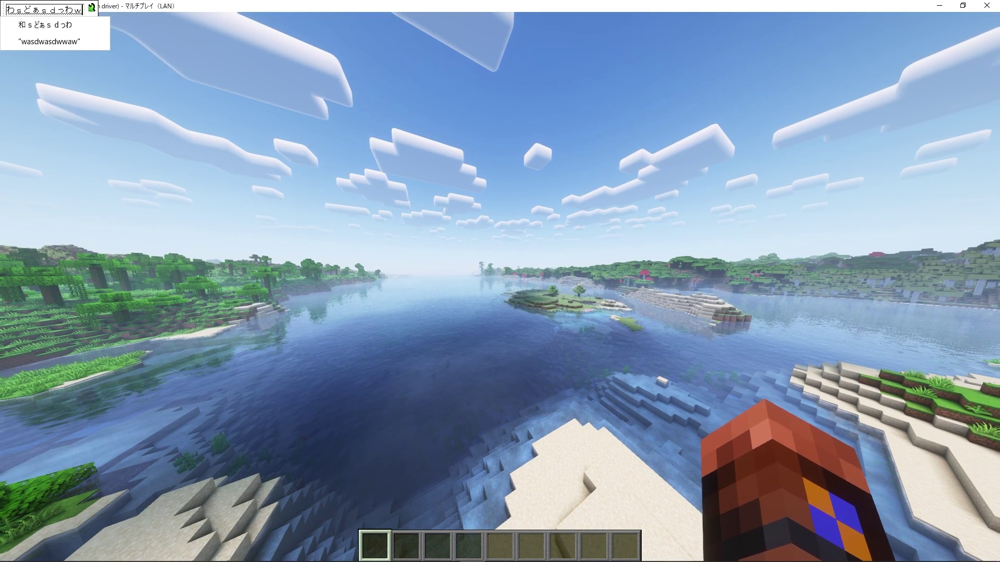
key("Escape")
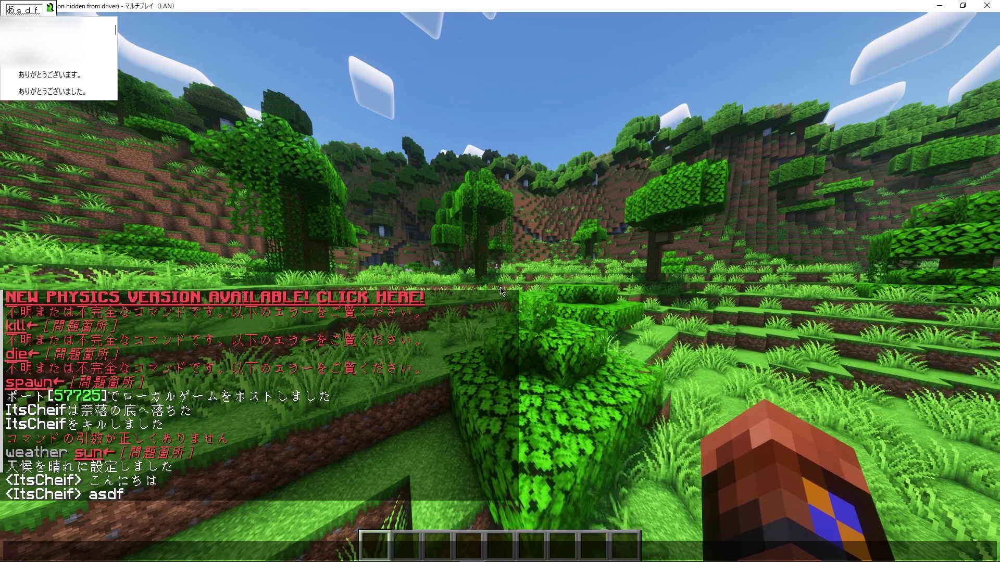
Step: Finish the kana-mode asdf and send it, posting あｓｄｆ below asdf in chat
type("f")
key("Return")
key("Return")
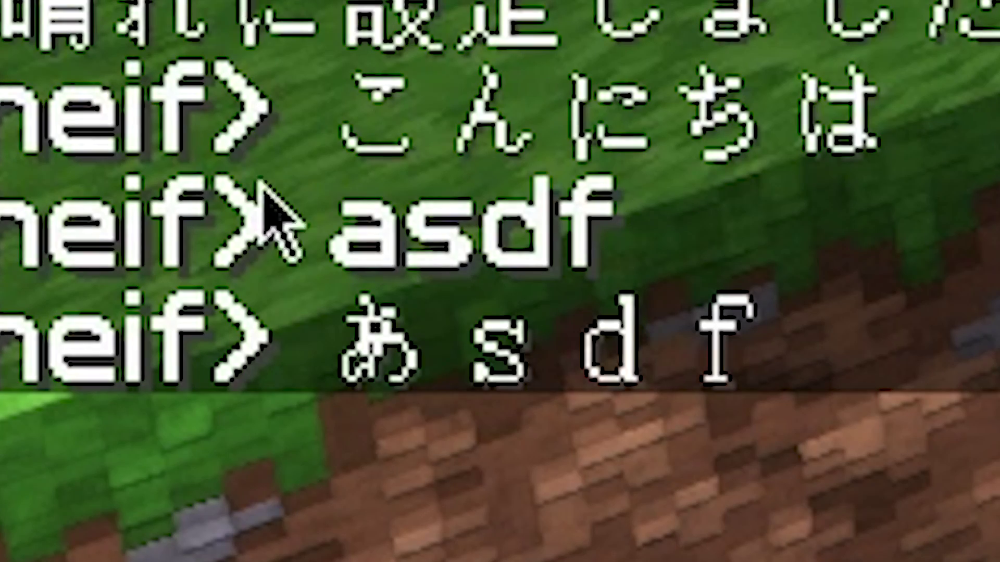